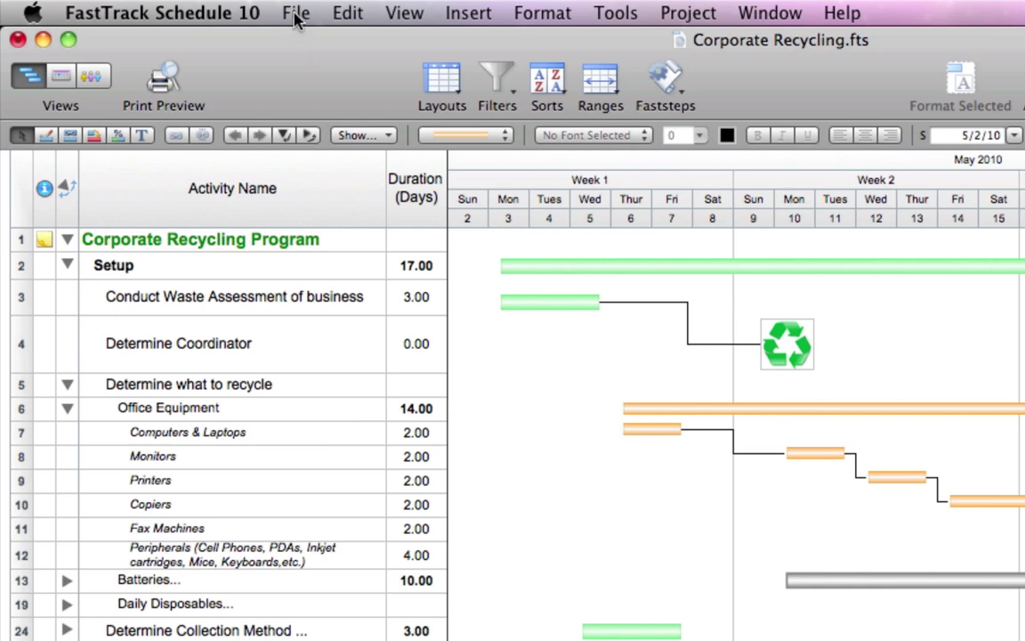
left_click(297, 15)
mouse_move(331, 18)
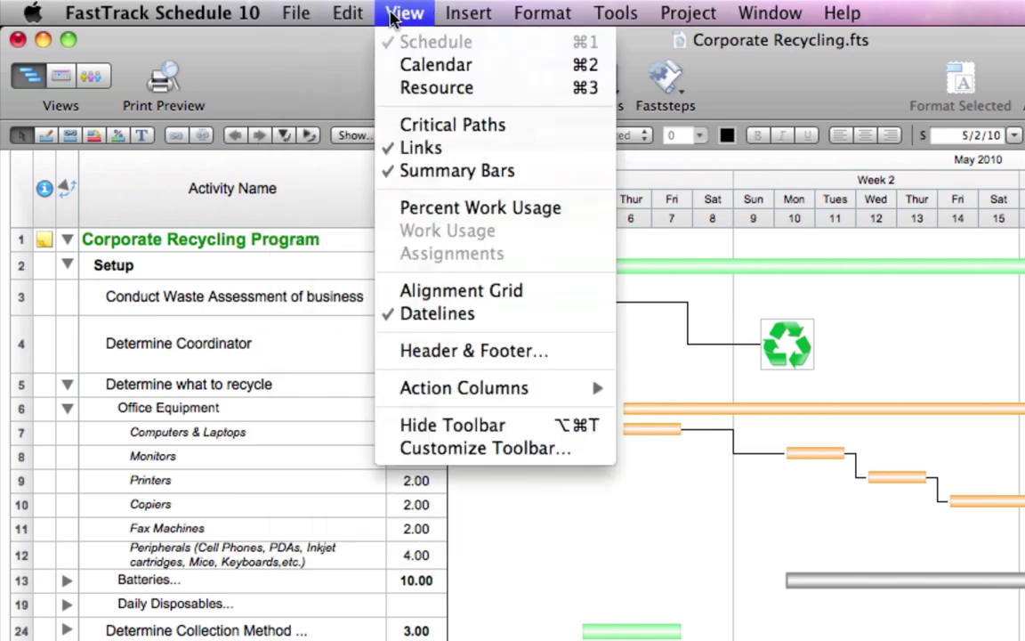
left_click(396, 18)
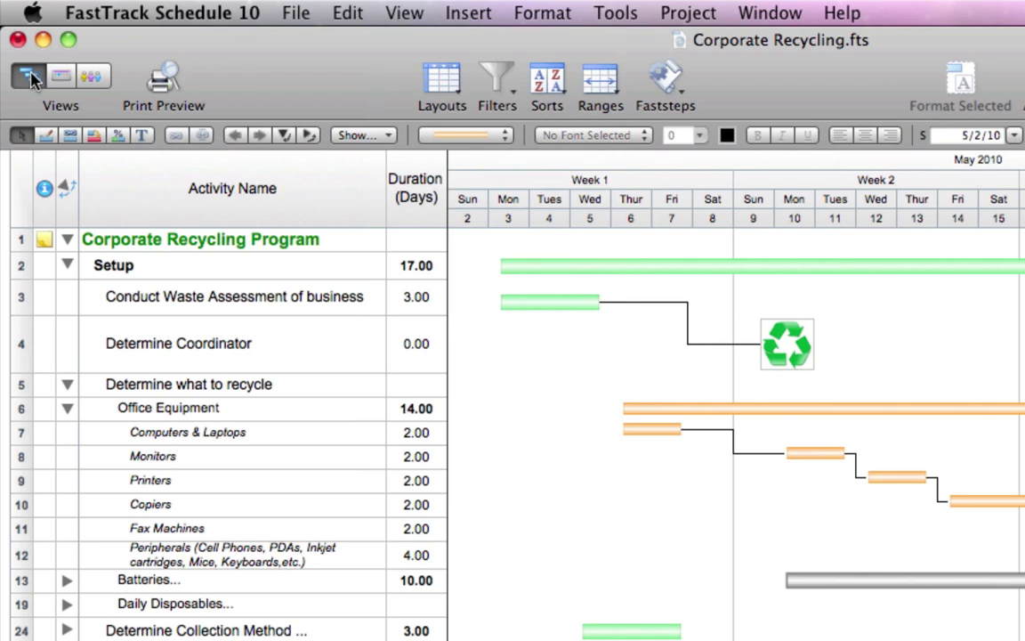
- Show the project in the Calendar view and the Resource view, and return to the Schedule view
left_click(59, 77)
left_click(103, 81)
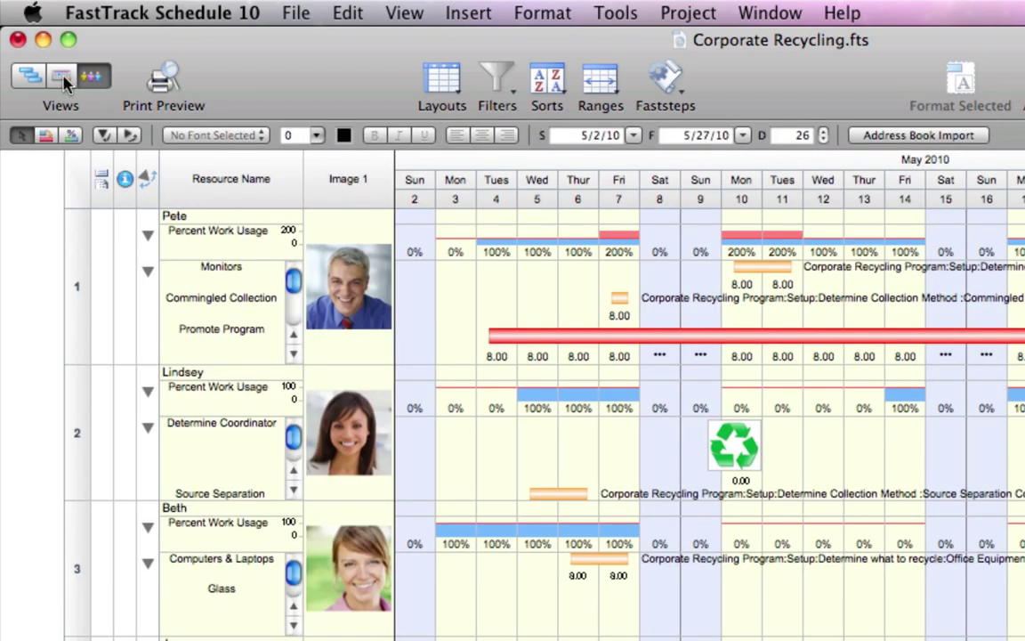
left_click(33, 78)
left_click(33, 78)
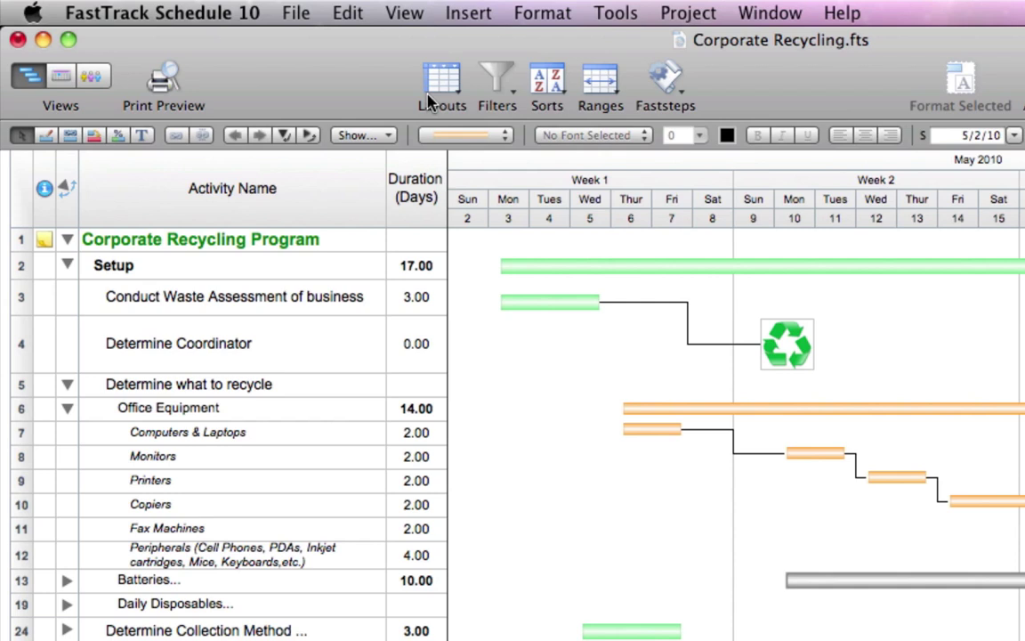
left_click(449, 87)
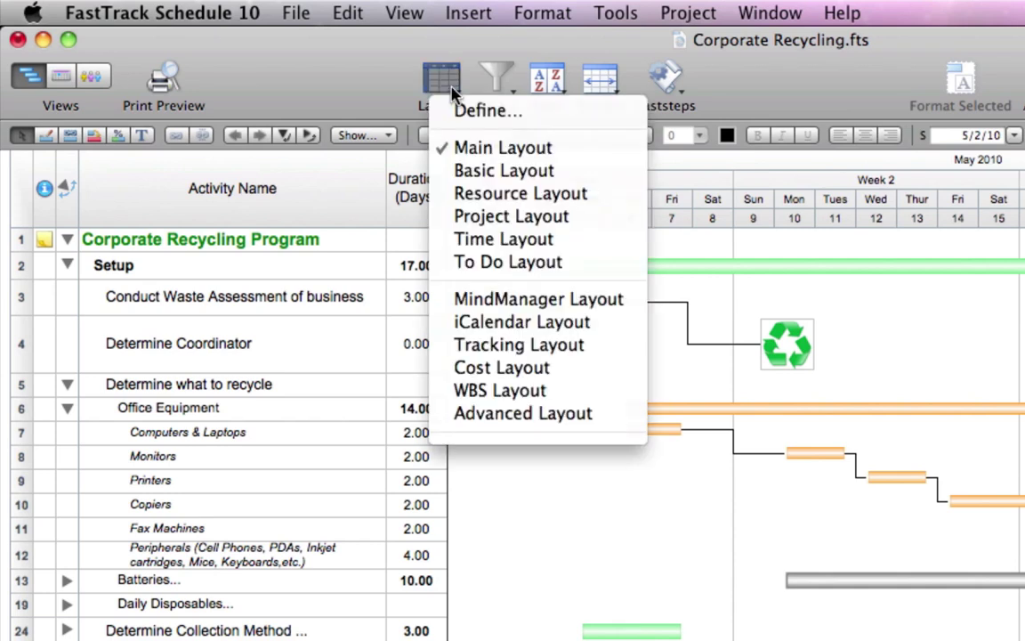
left_click(451, 93)
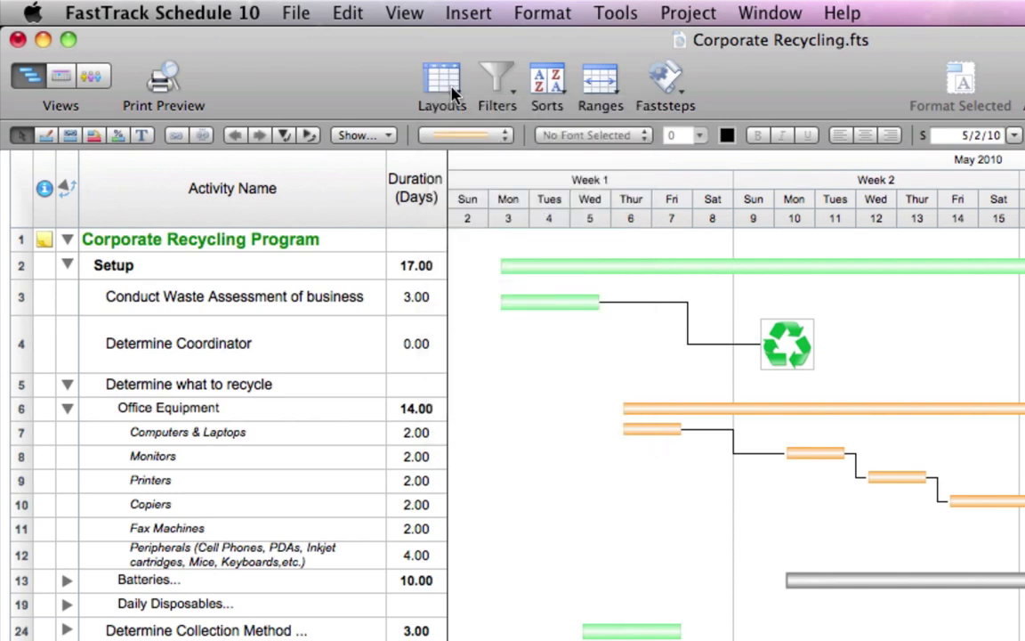
left_click(497, 89)
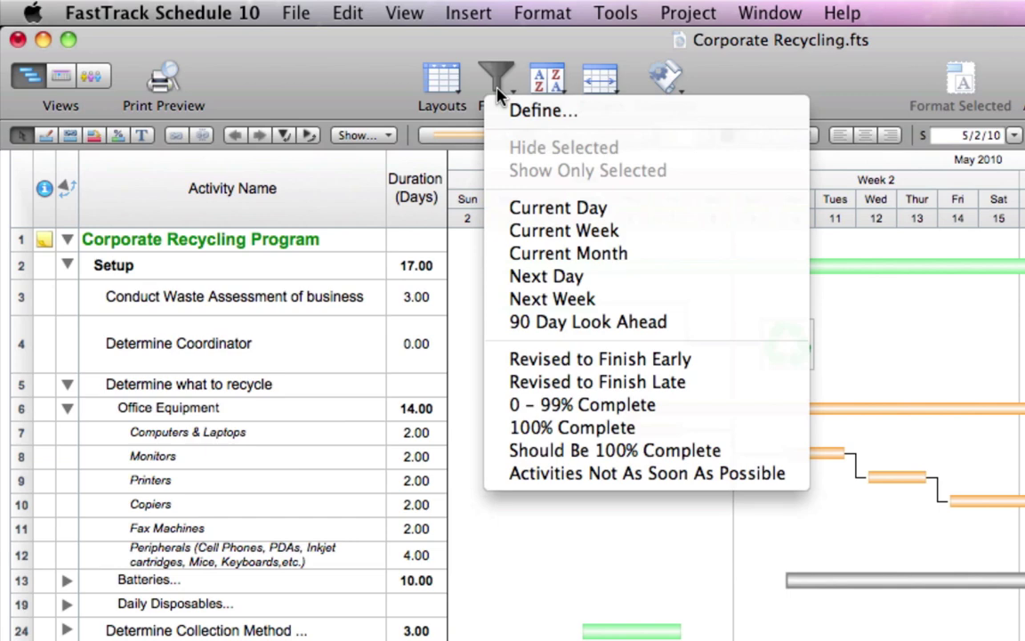
left_click(497, 89)
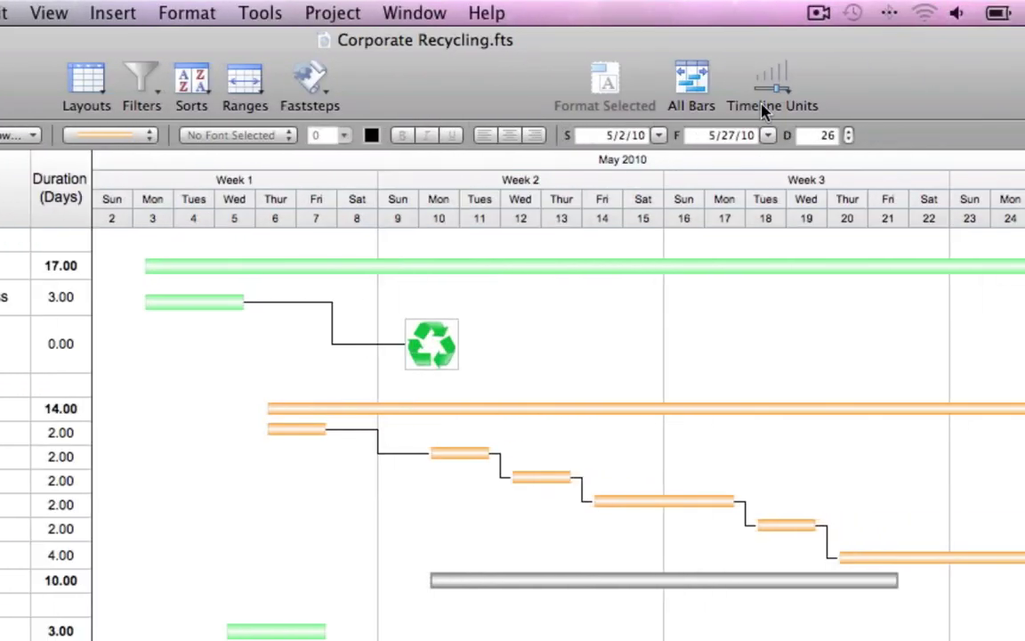
- Set the timeline units of the Corporate Recycling schedule to weeks
left_click(778, 87)
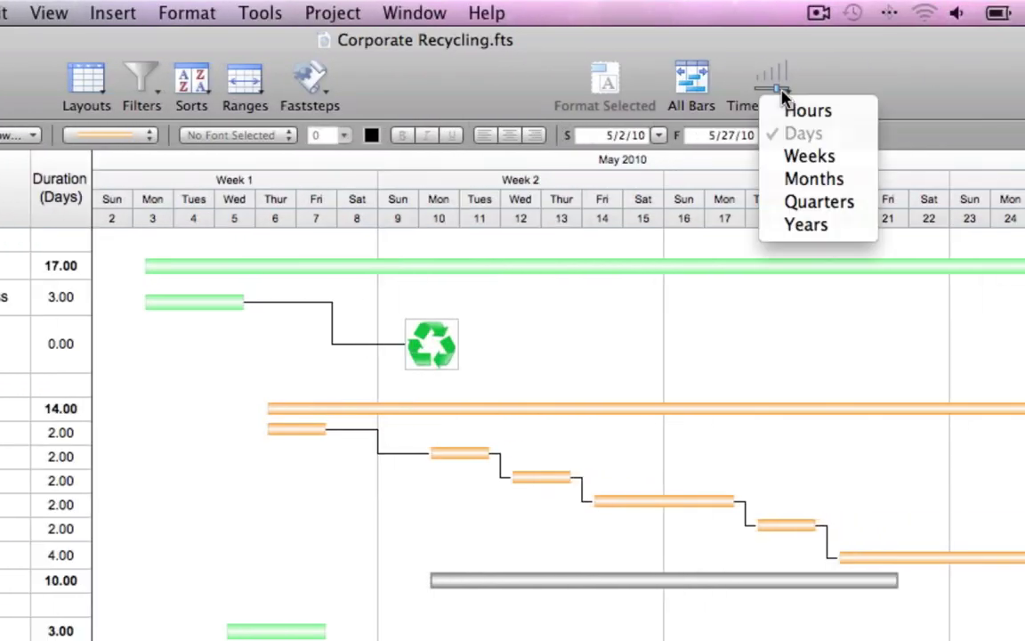
left_click(840, 160)
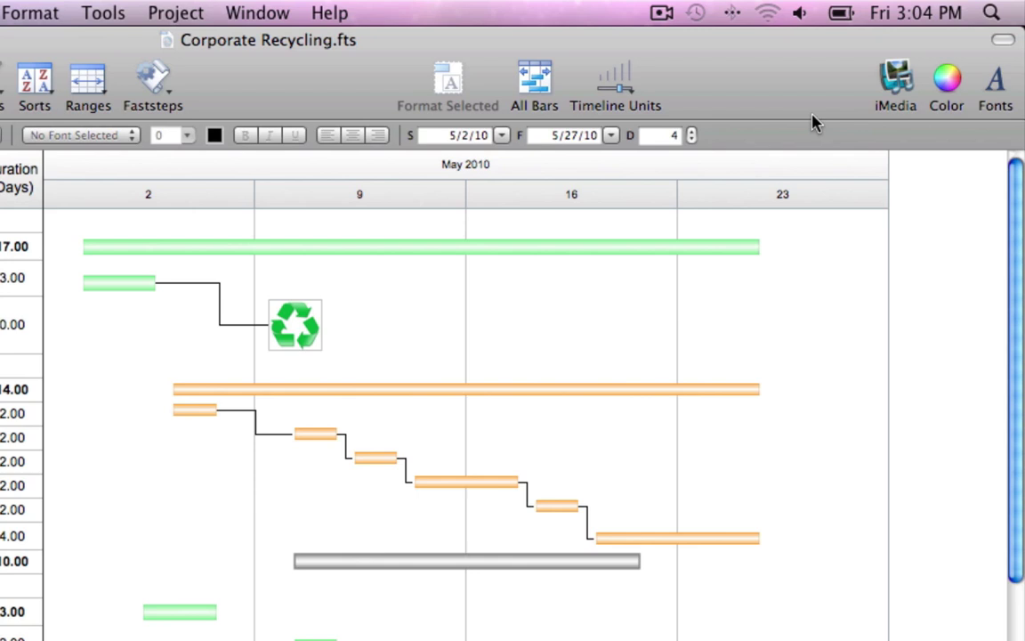
- View the photos available in the iMedia browser and close it
left_click(897, 89)
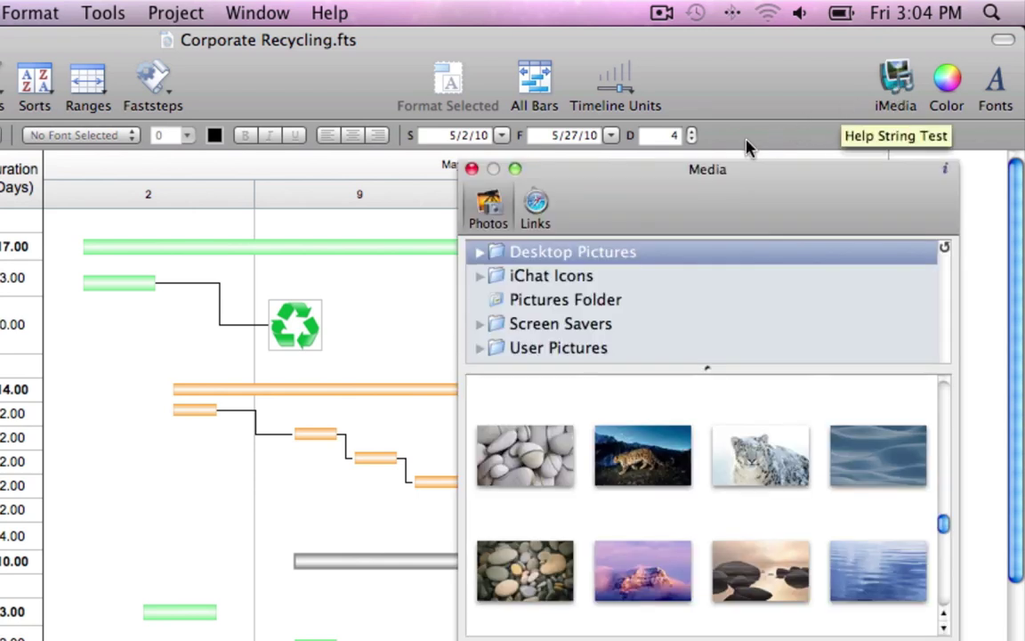
left_click(472, 170)
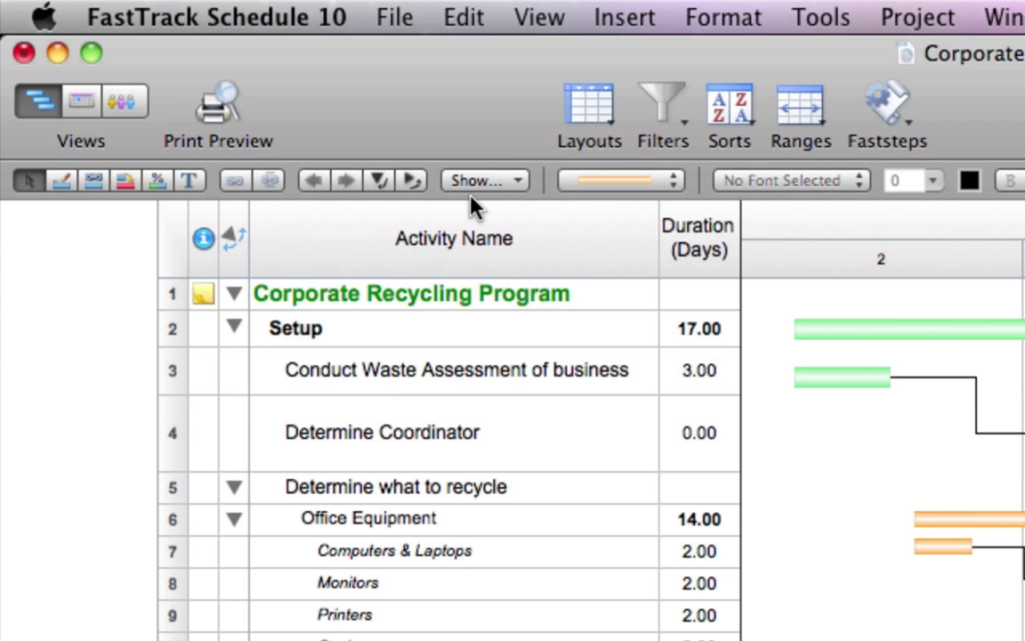
left_click(522, 189)
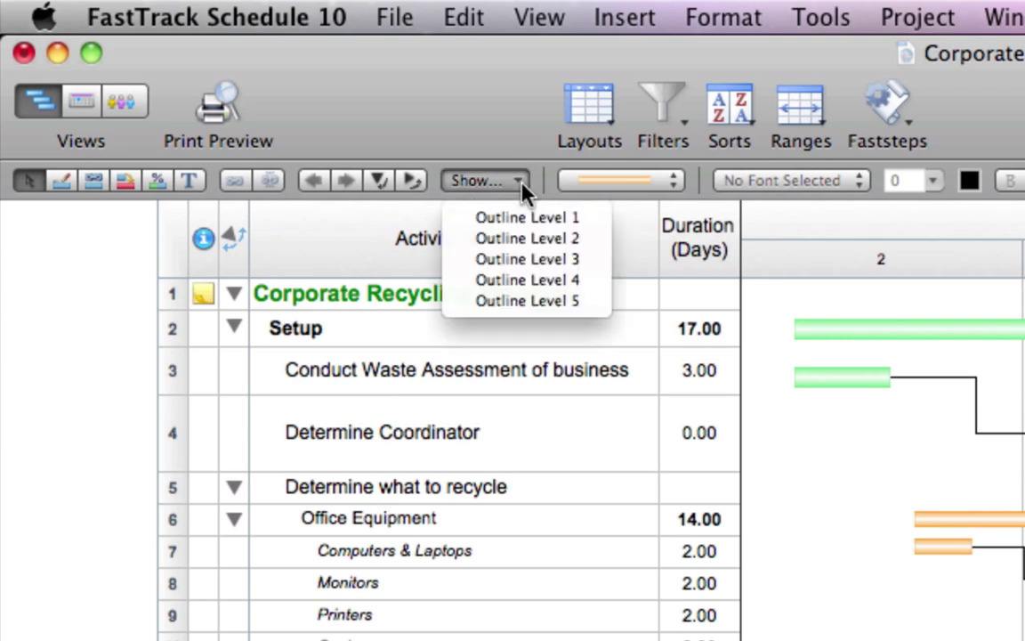
left_click(524, 190)
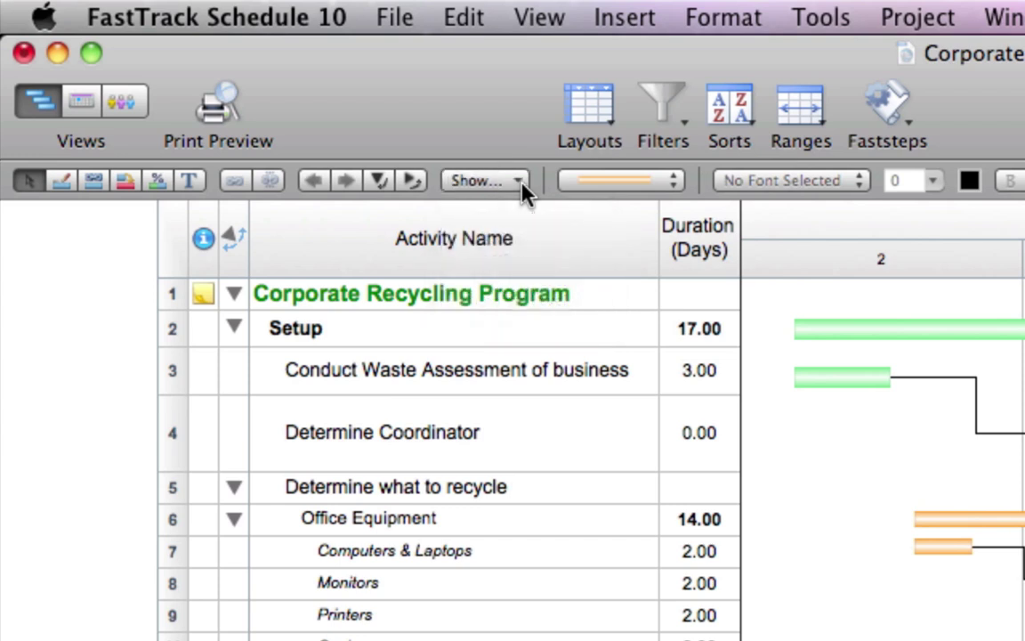
left_click(677, 187)
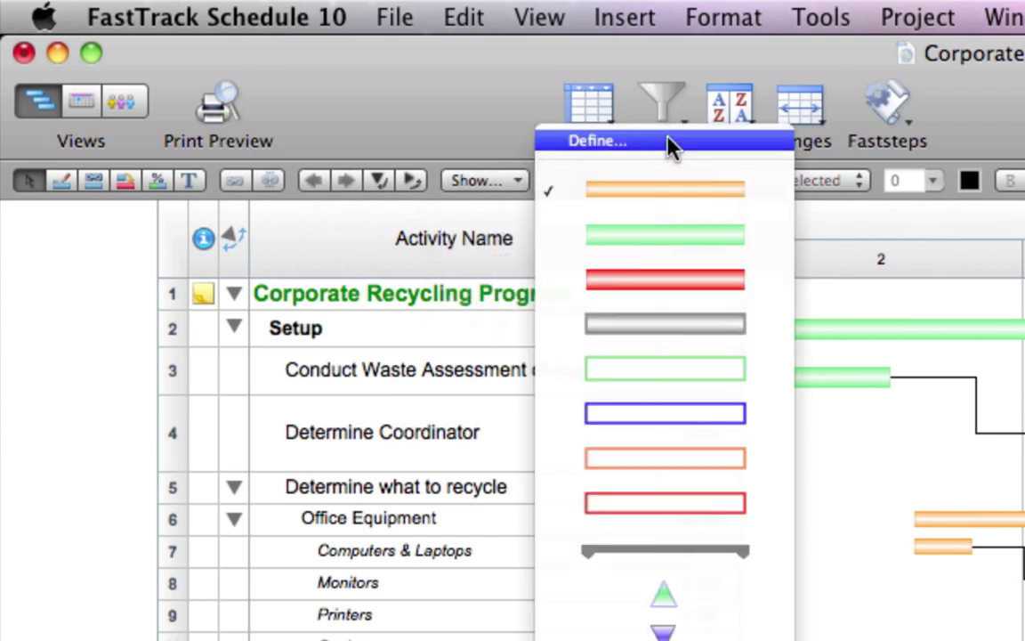
left_click(671, 191)
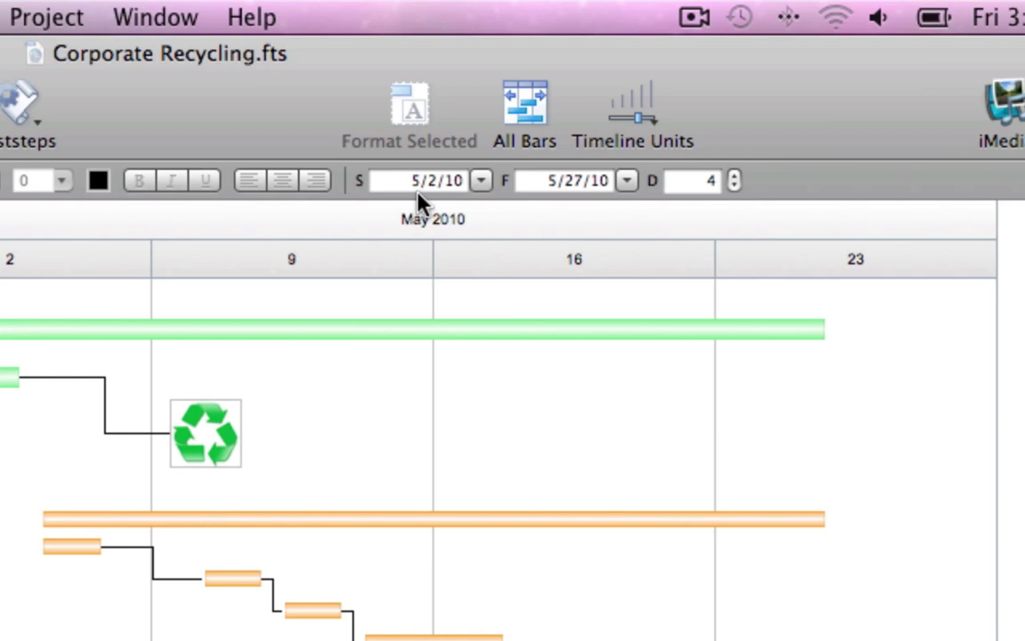
left_click(482, 181)
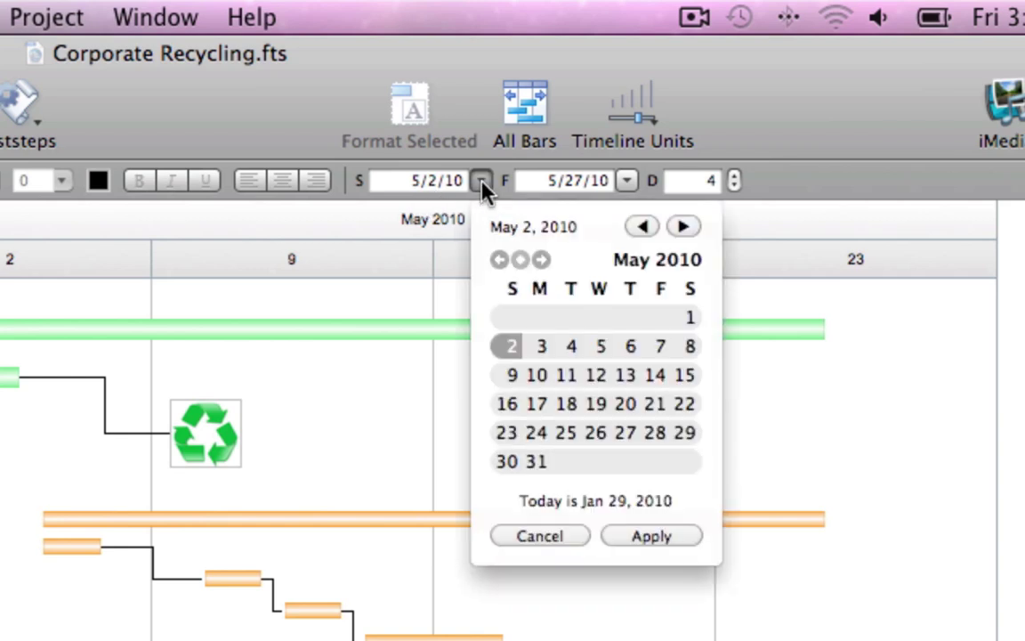
left_click(481, 181)
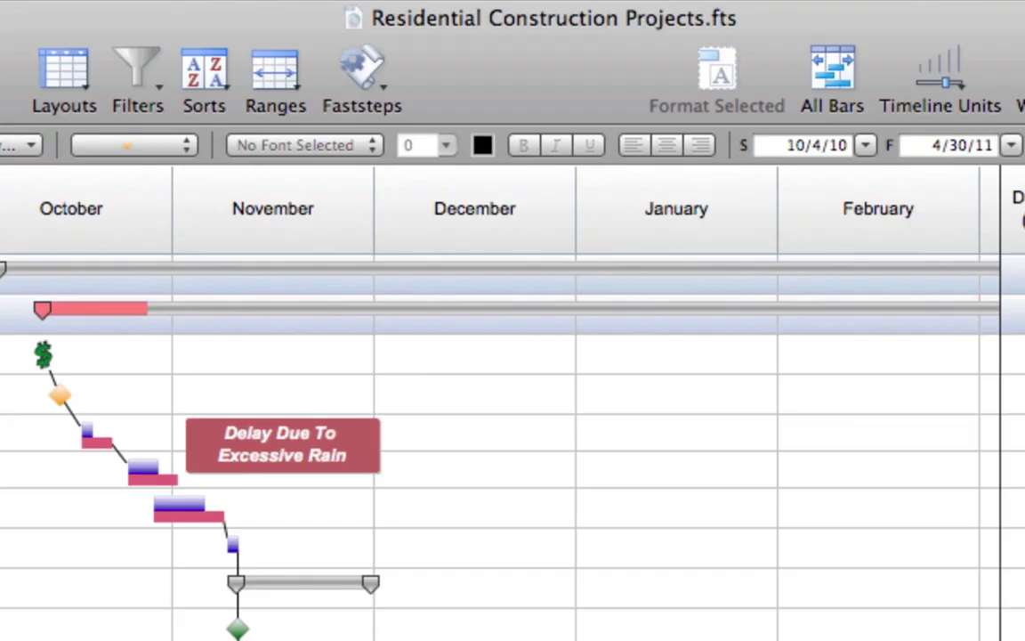
- Apply the Notes Layout, the Basic Layout and the Tracking Layout in turn to the Residential Construction Projects schedule
left_click(71, 80)
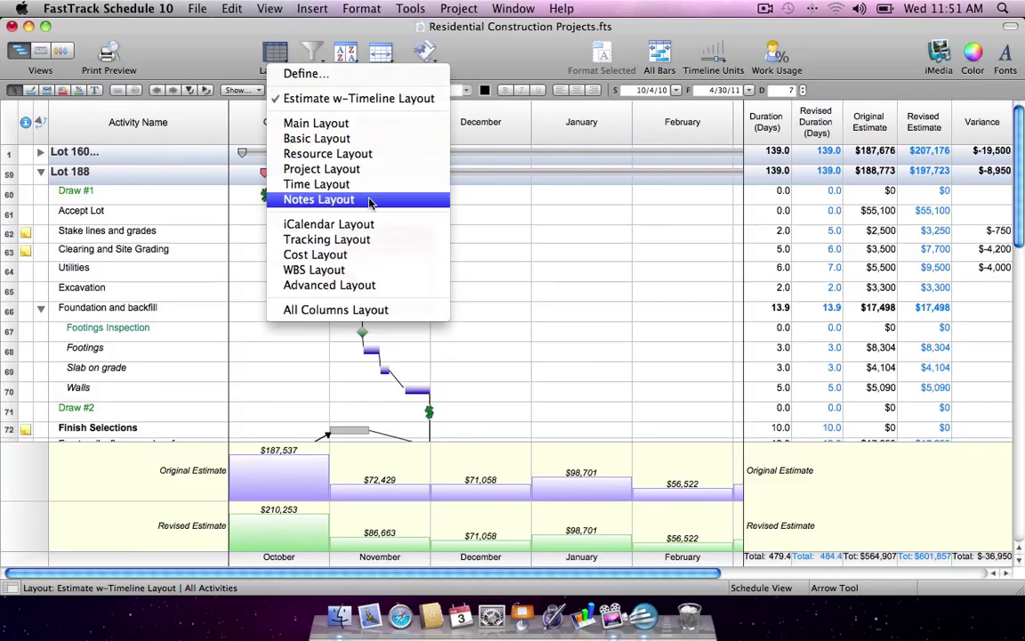
left_click(369, 200)
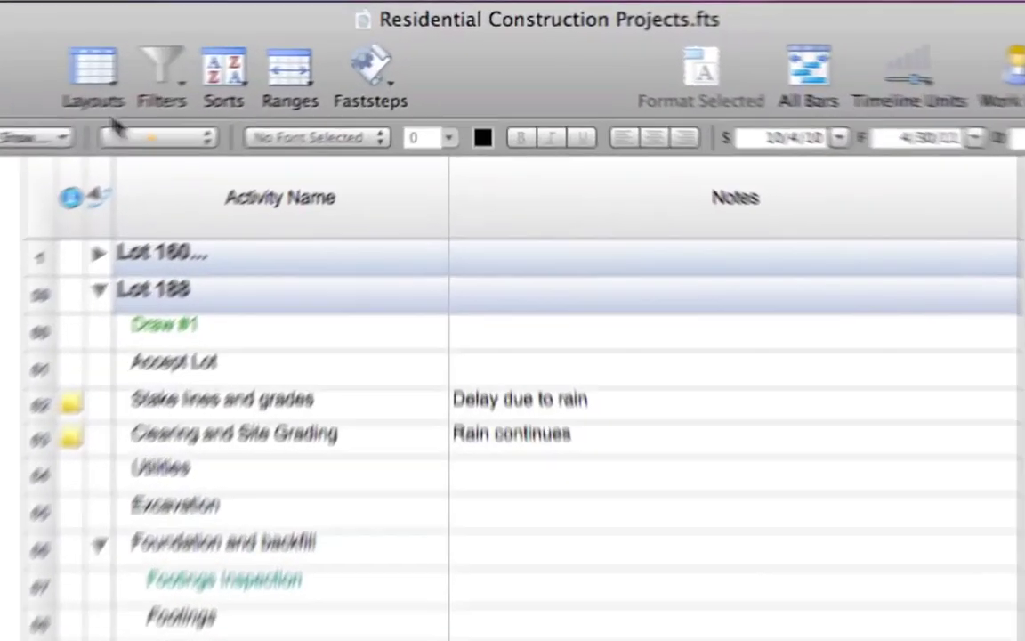
left_click(274, 51)
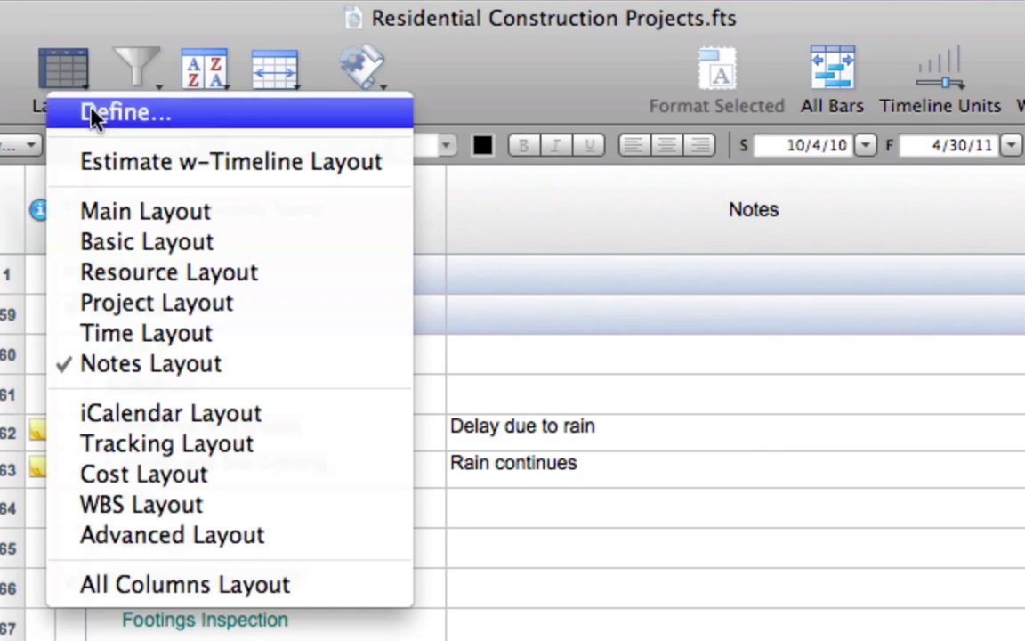
left_click(211, 250)
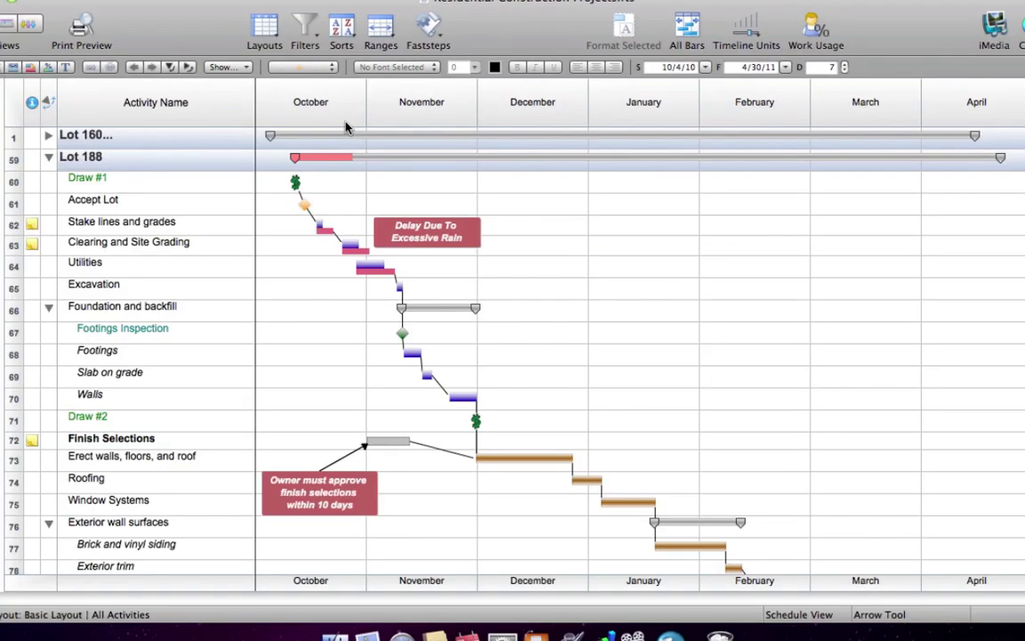
left_click(267, 36)
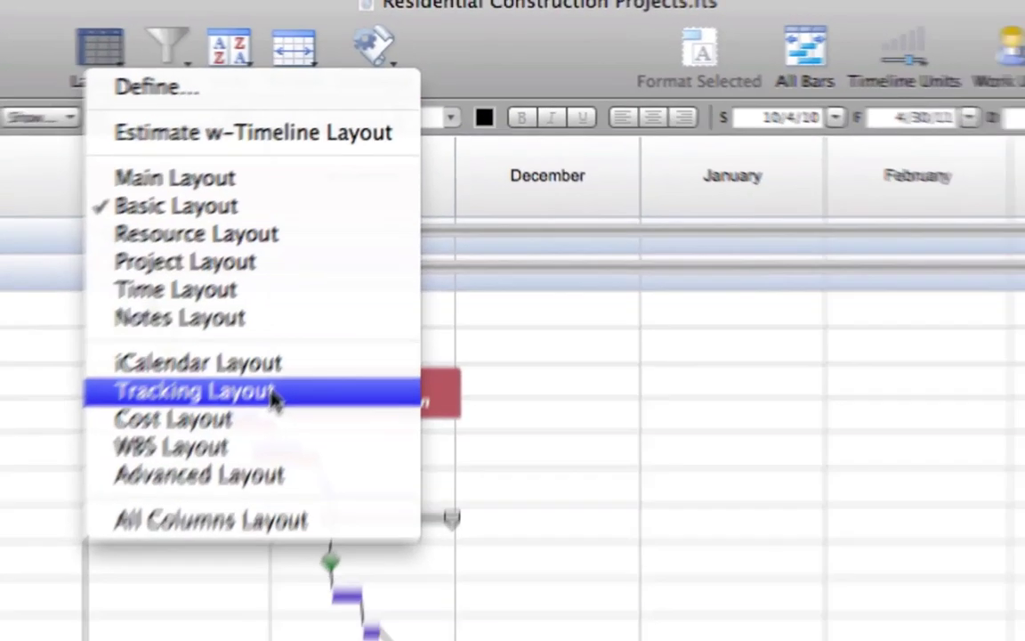
left_click(254, 426)
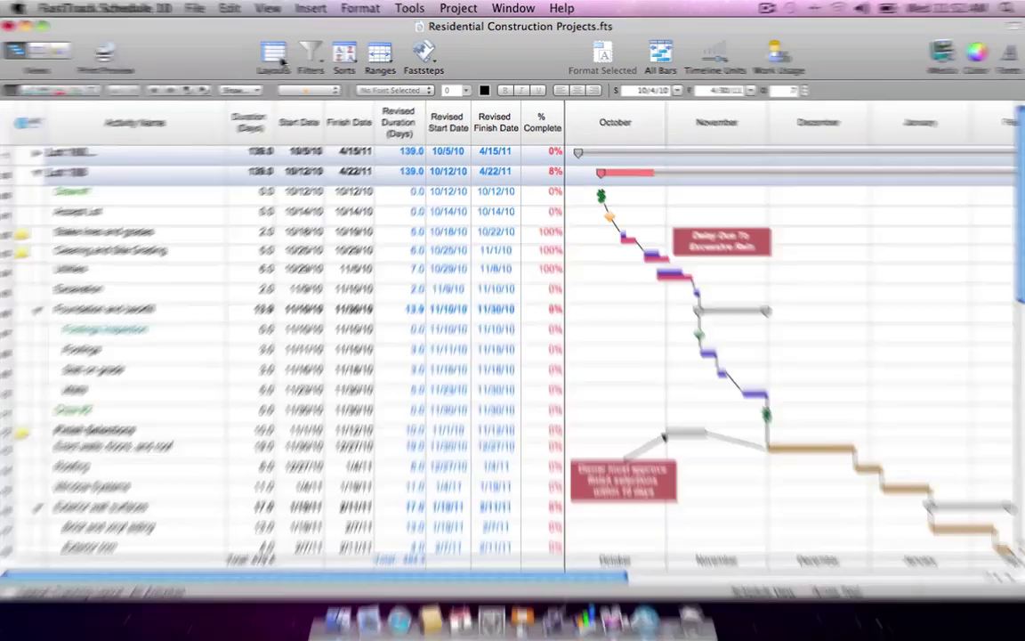
left_click(278, 59)
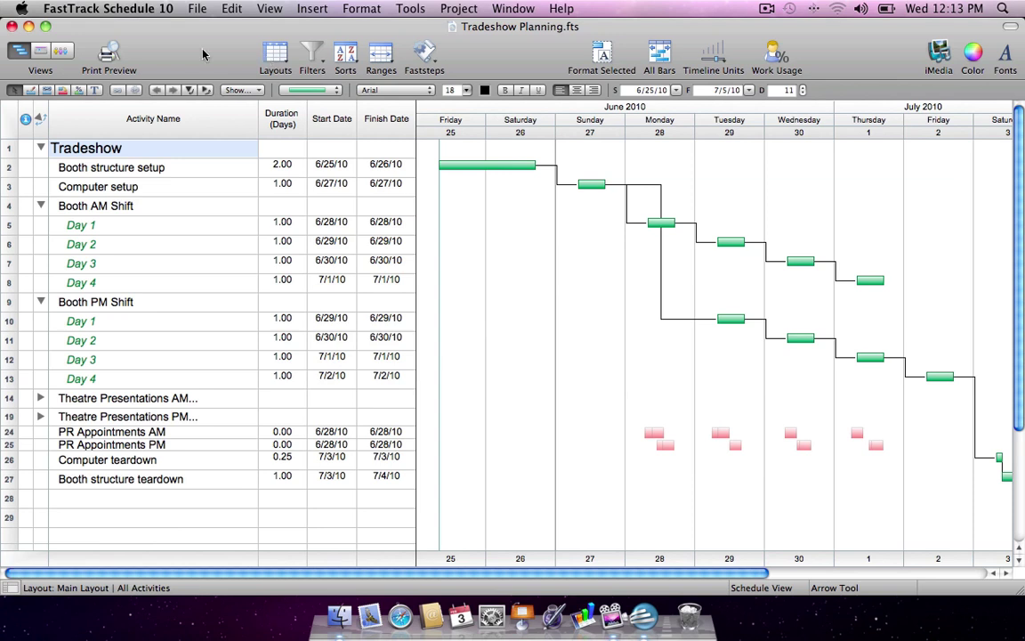
- Apply the Resource Layout to the Tradeshow Planning schedule
left_click(271, 55)
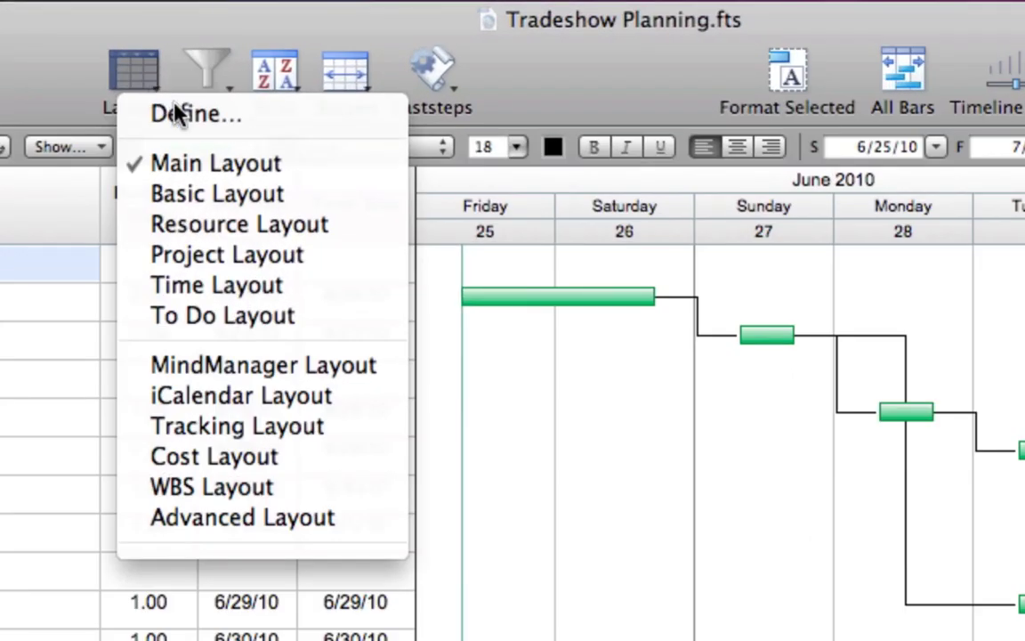
left_click(343, 230)
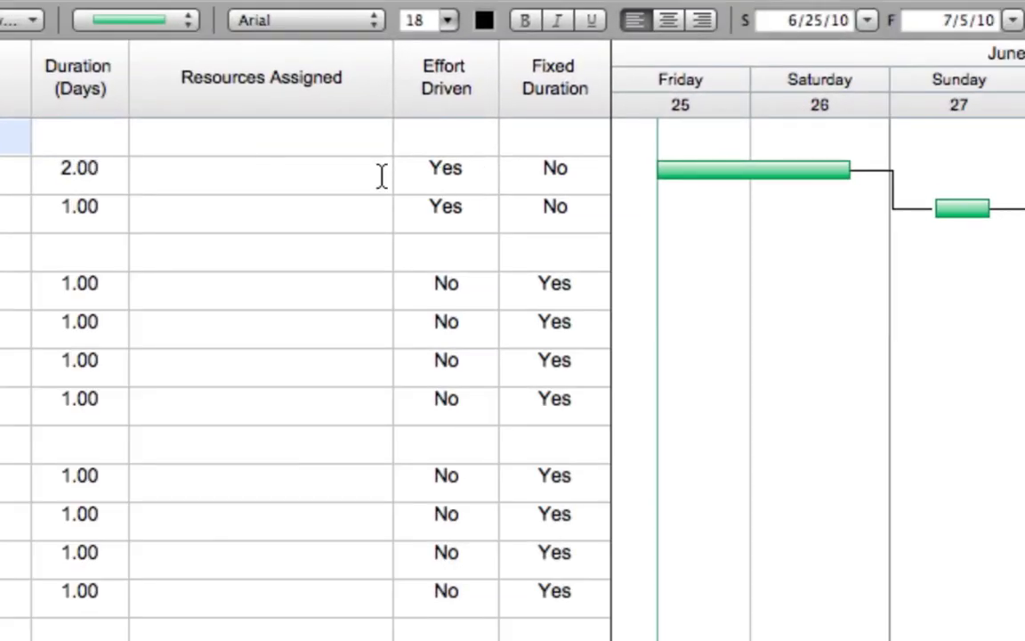
- Assign the first and third listed people as resources to the Booth structure setup activity
left_click(381, 171)
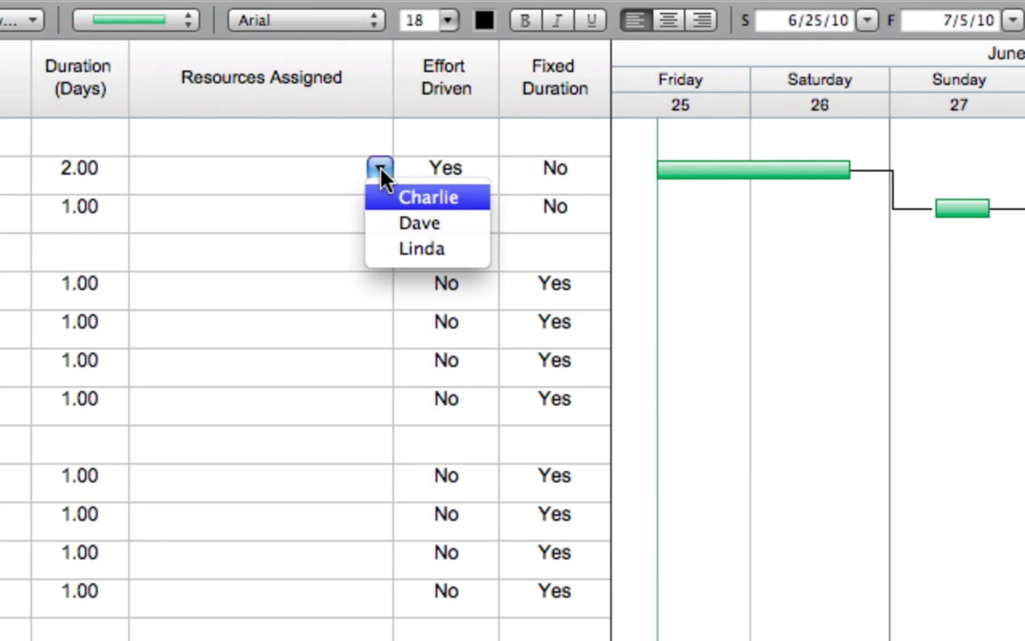
left_click(445, 198)
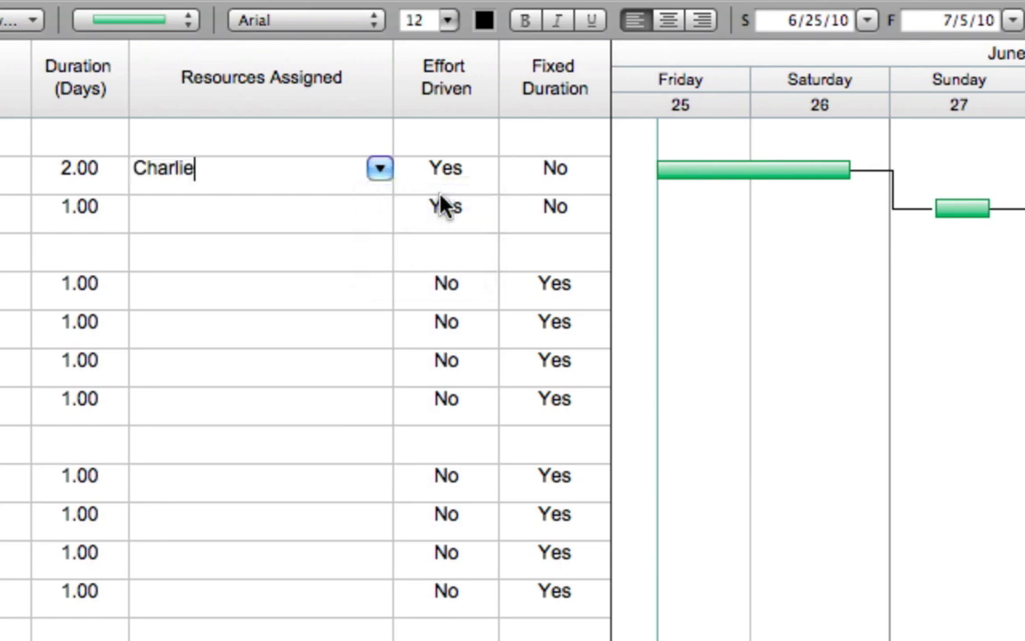
left_click(381, 169)
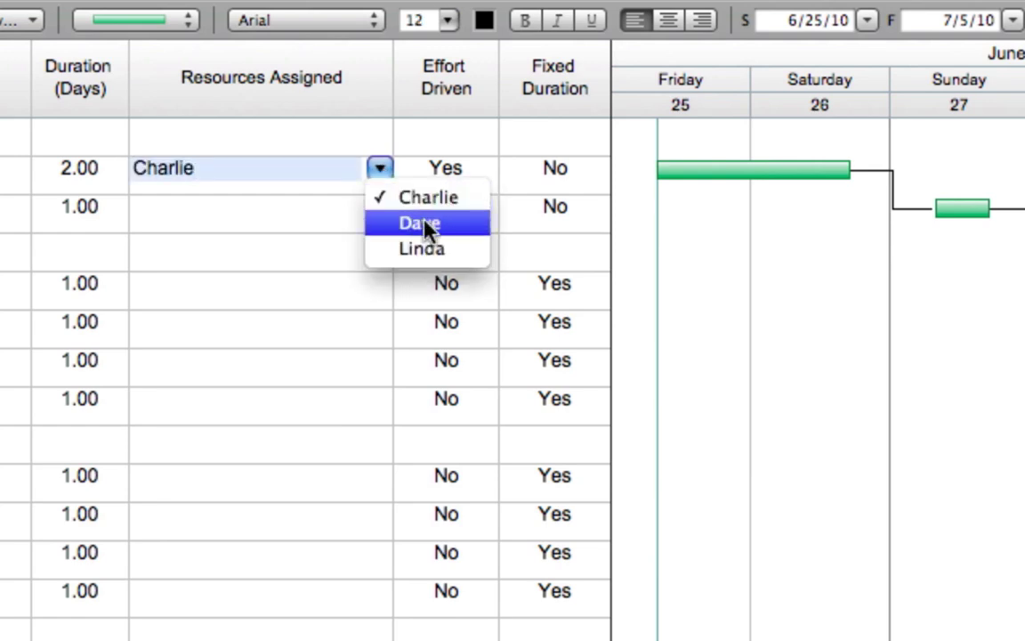
left_click(462, 252)
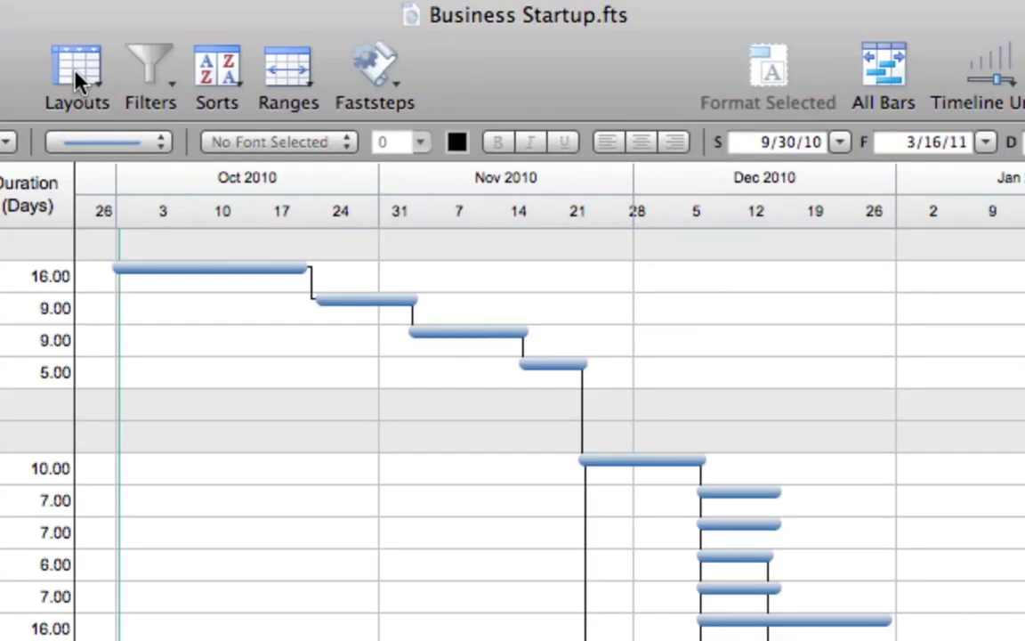
- Apply the Tracking Actuals Layout to the Business Startup schedule
left_click(295, 57)
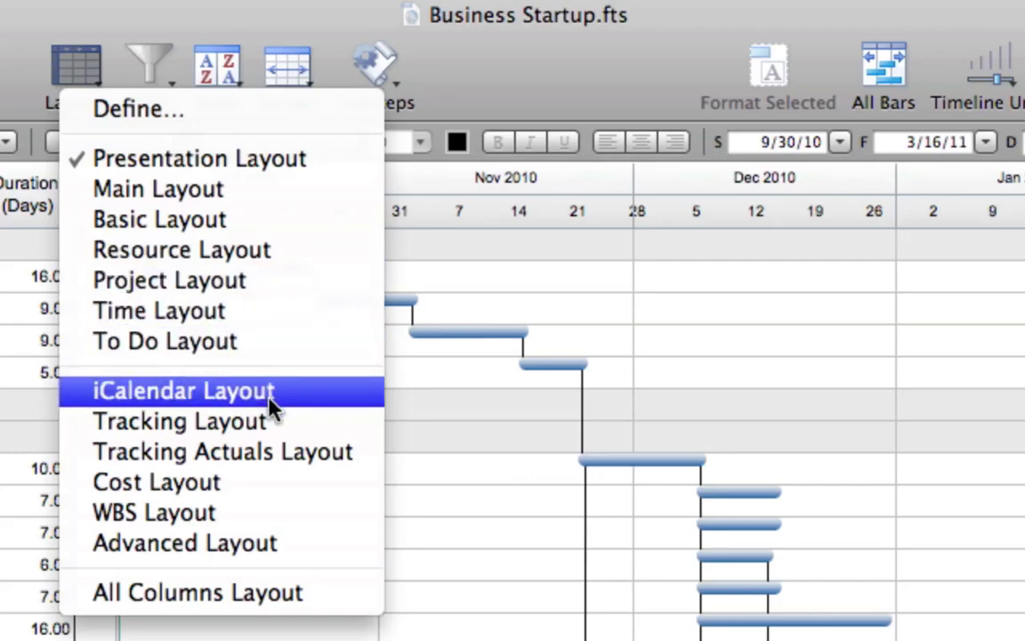
left_click(349, 462)
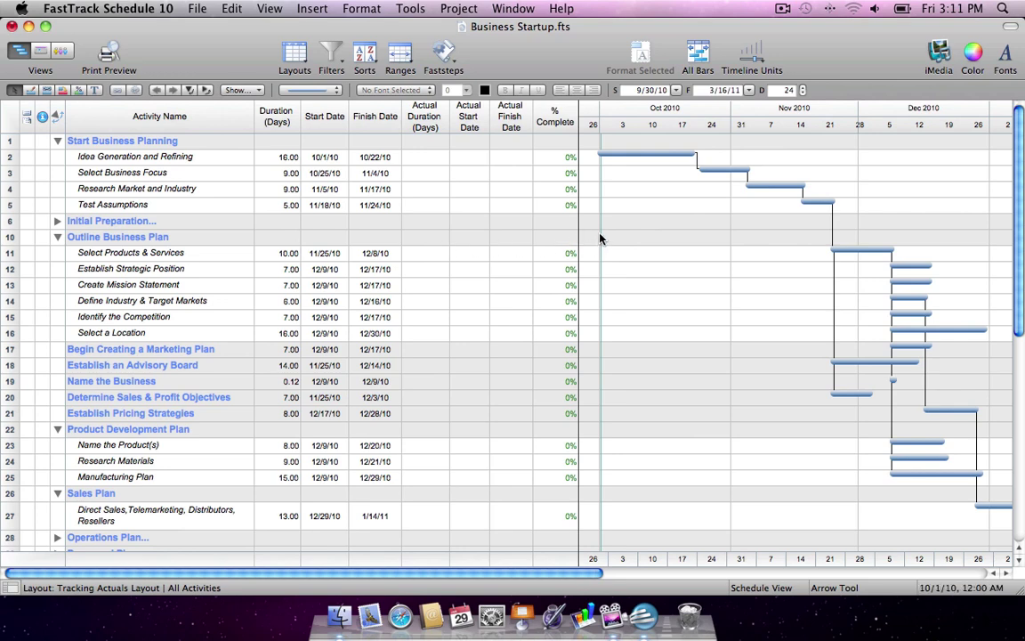
- Mark the Idea Generation and Refining activity as 100% complete
left_click(570, 157)
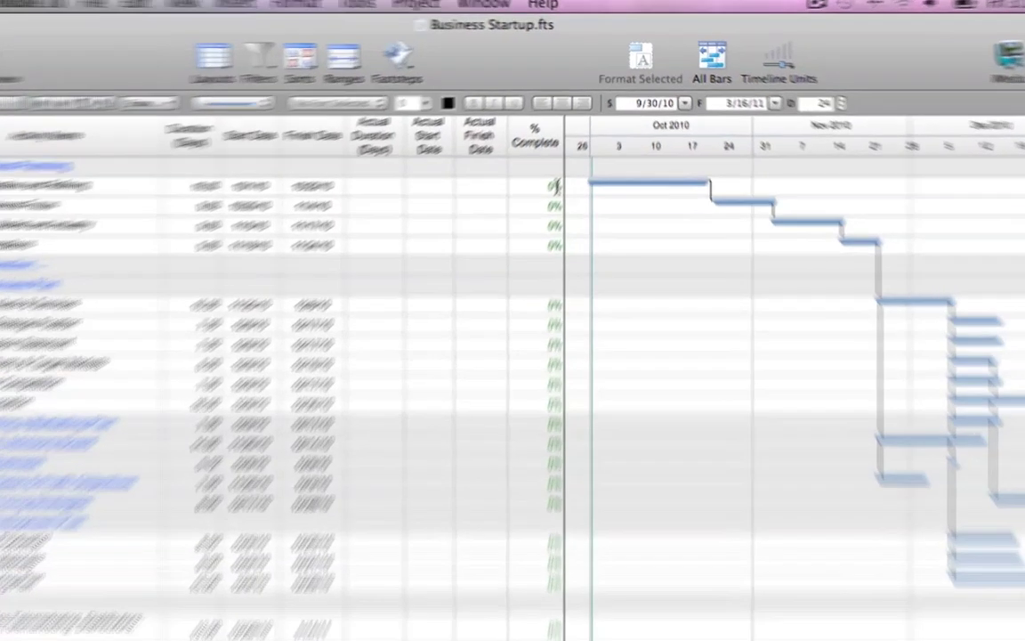
left_click(572, 158)
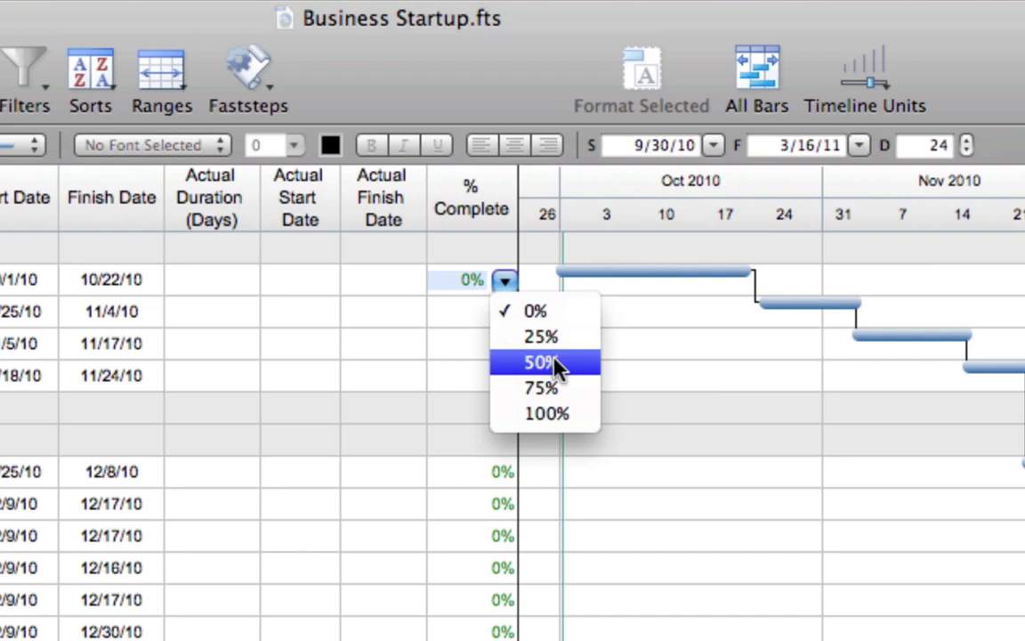
left_click(573, 416)
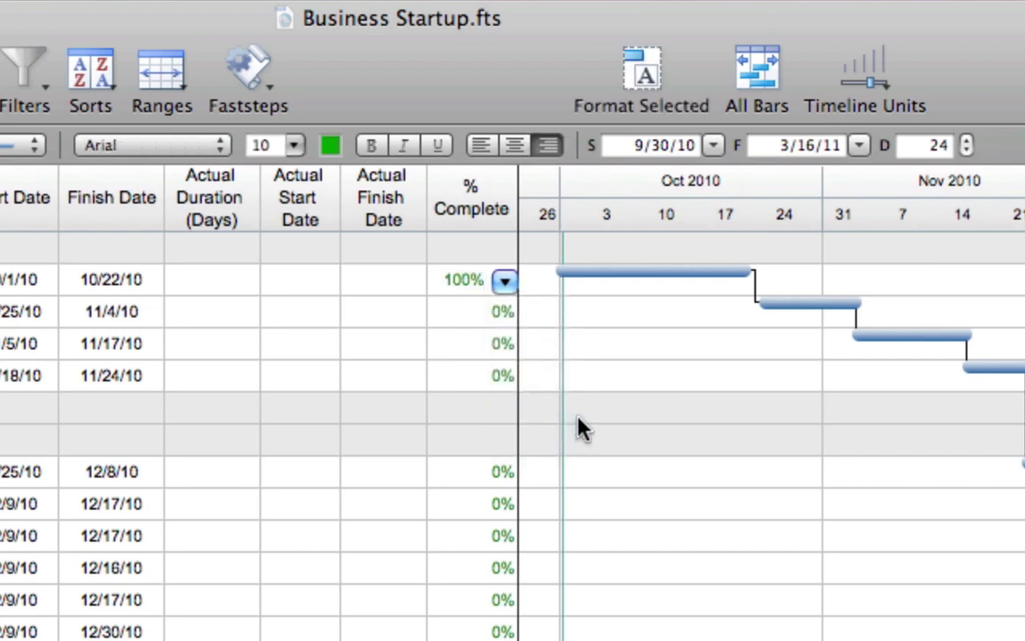
left_click(598, 427)
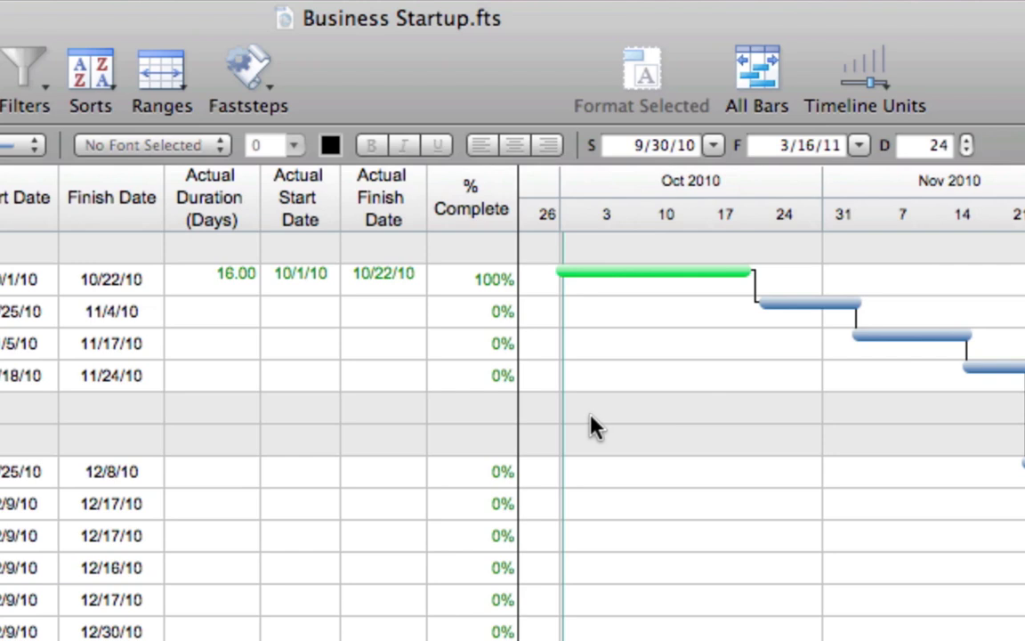
- Set the actual duration of the Select Business Focus activity to 11 days
left_click(237, 311)
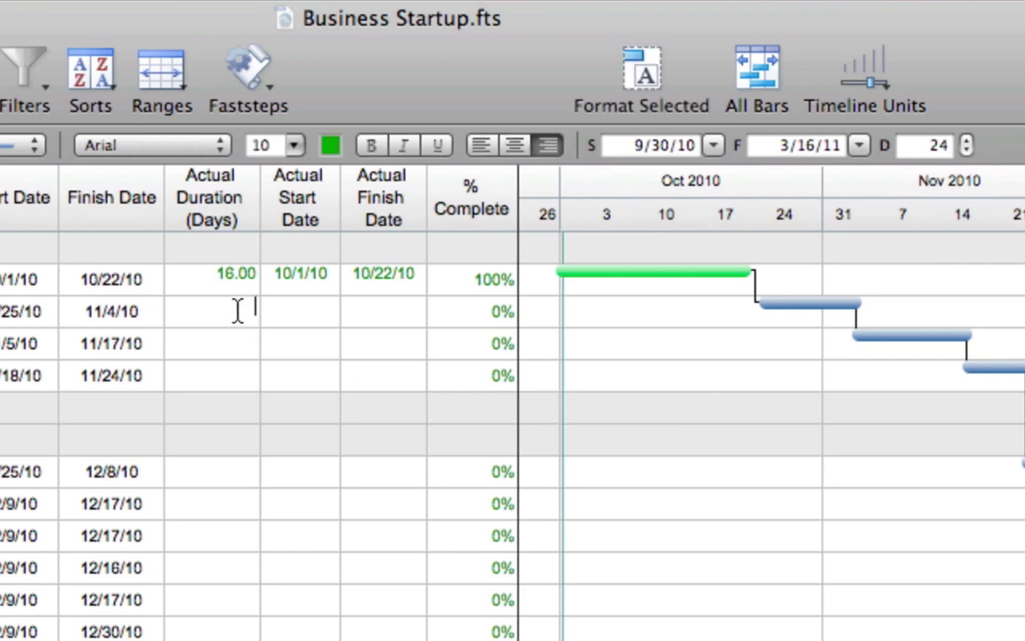
type("11")
key("Return")
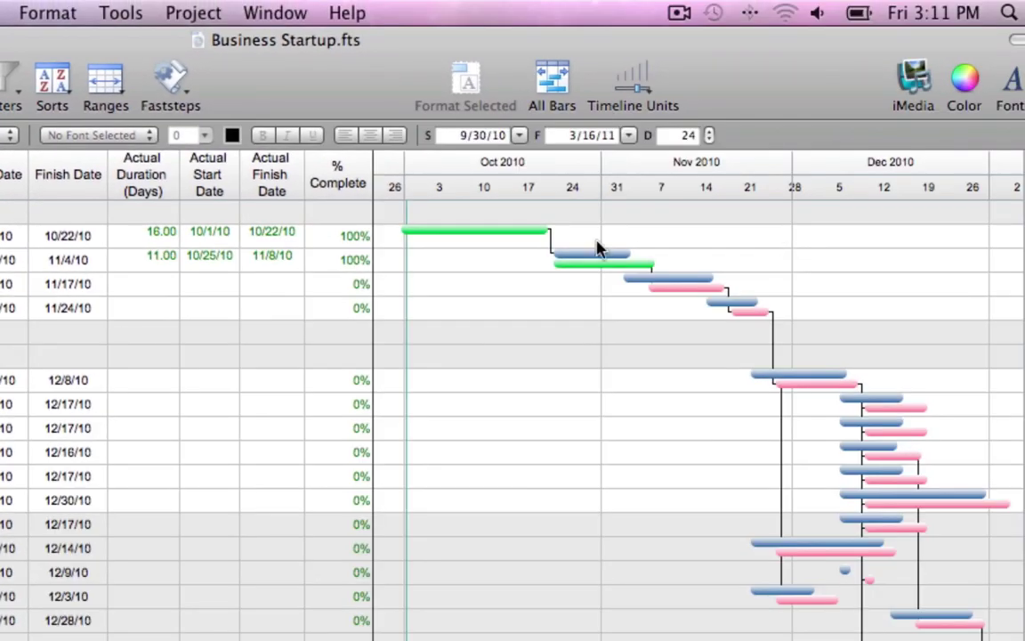
- Apply the Tracking Layout to the Business Startup schedule
left_click(61, 88)
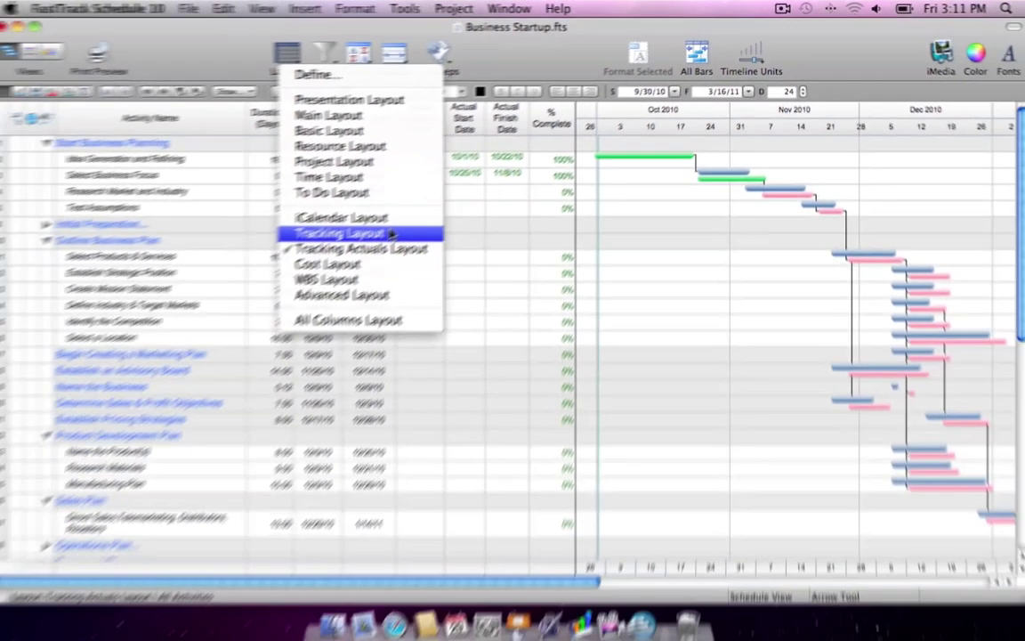
left_click(202, 345)
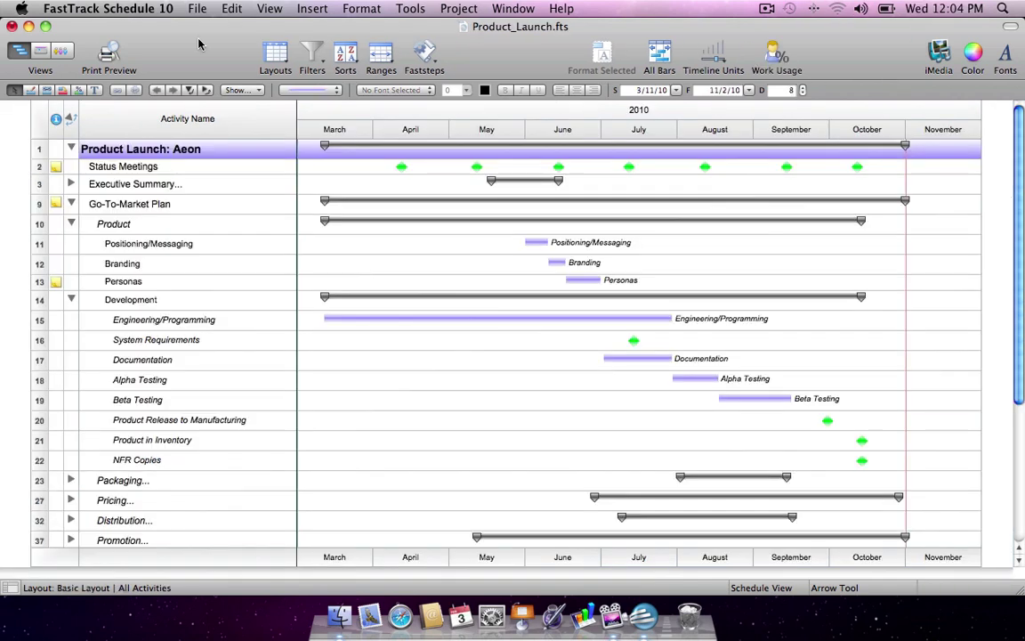
- Apply the Budgeting Layout to the Product_Launch schedule and enter a cost of $8,000 for the Documentation activity
left_click(278, 56)
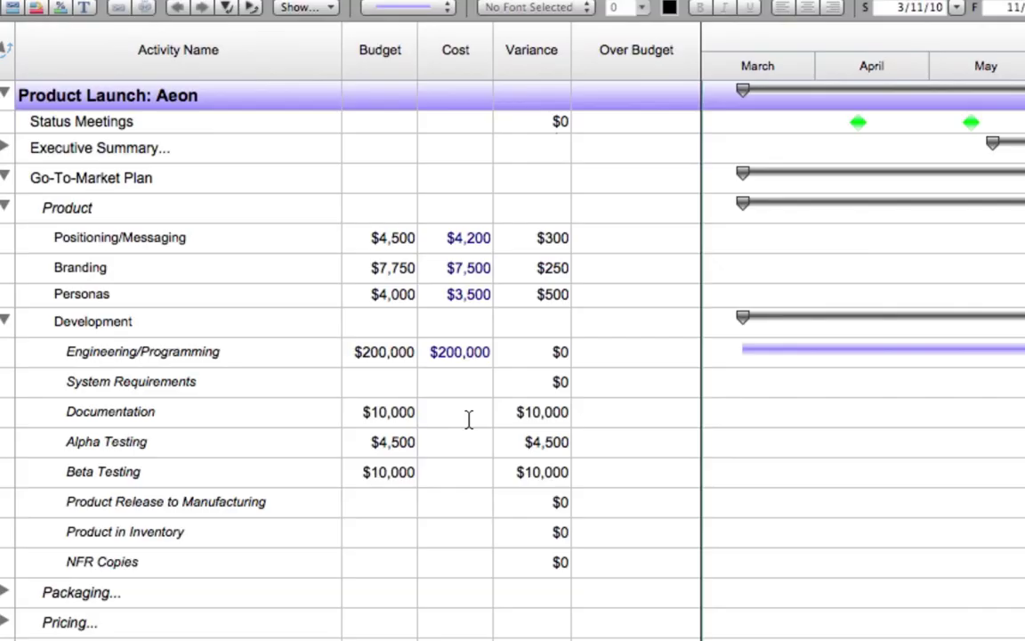
left_click(469, 419)
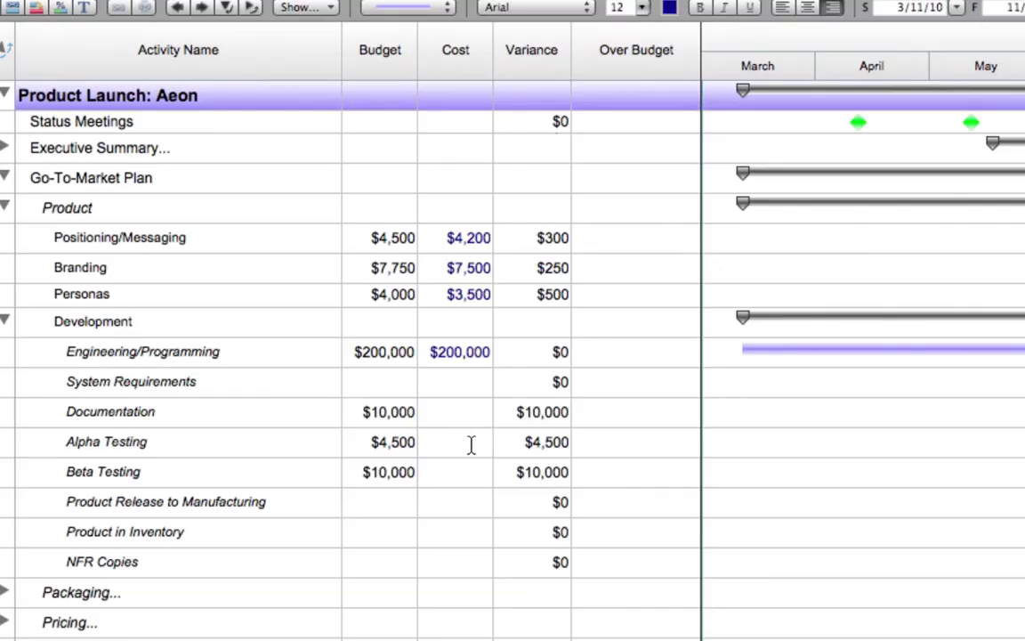
type("8000")
key("Return")
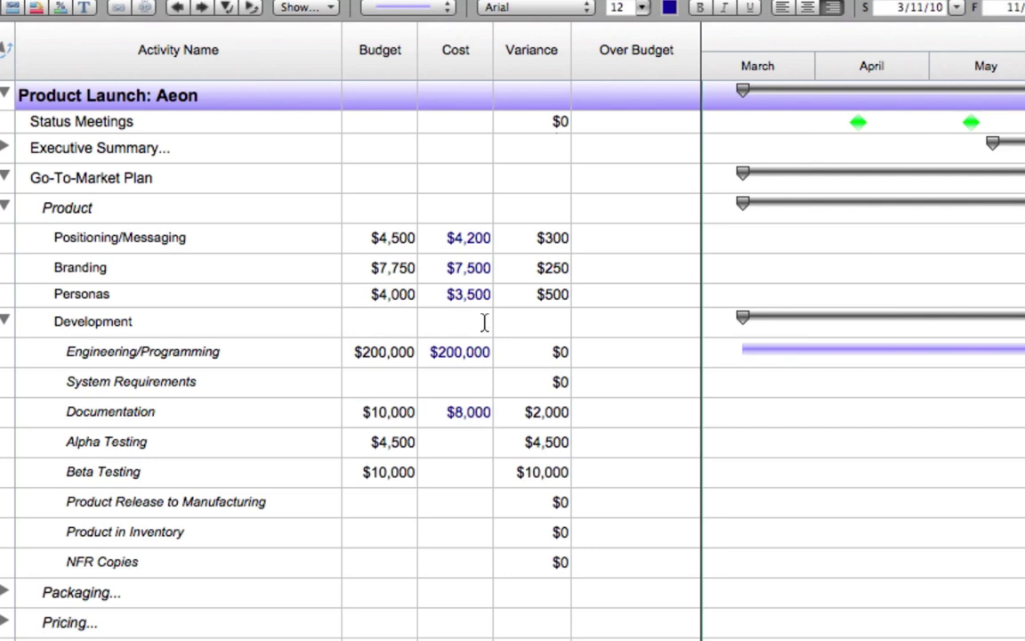
- Highlight the Variance column briefly and enter a cost of $5,000 for the Alpha Testing activity
left_click(542, 35)
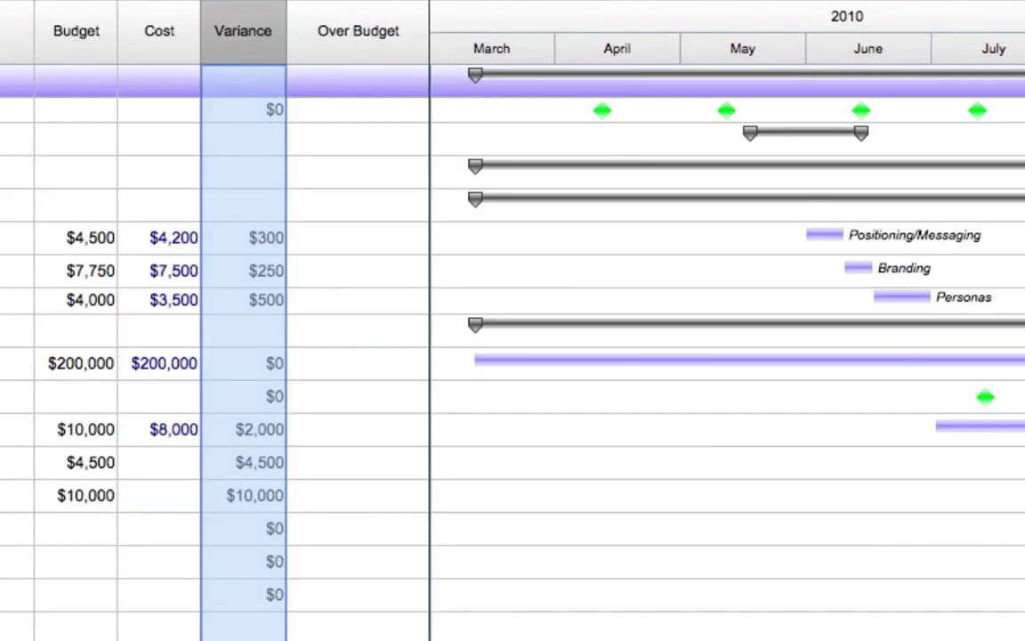
key("Escape")
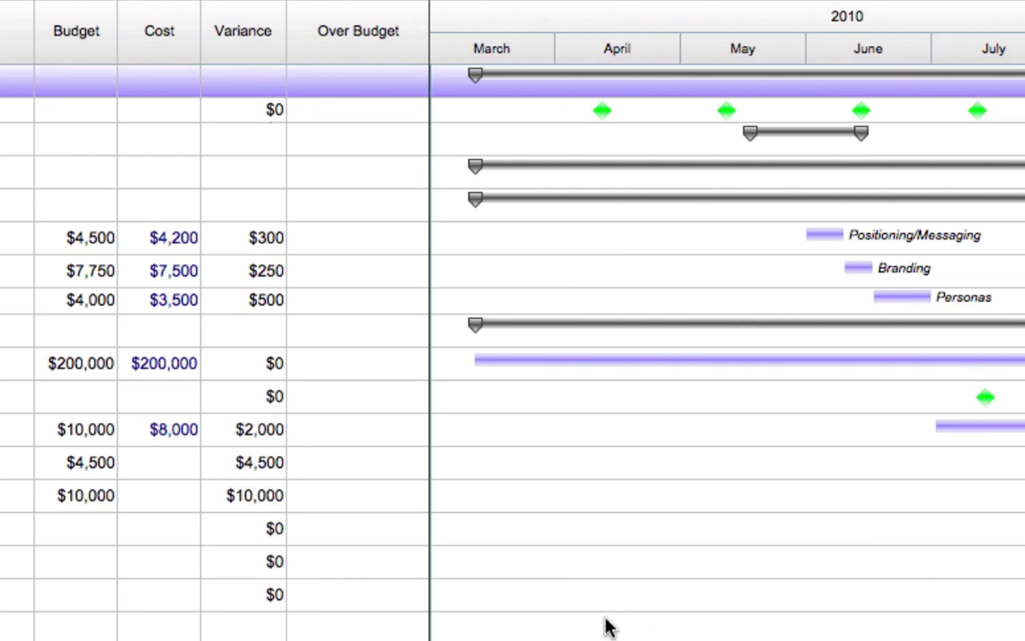
left_click(186, 464)
type("5000")
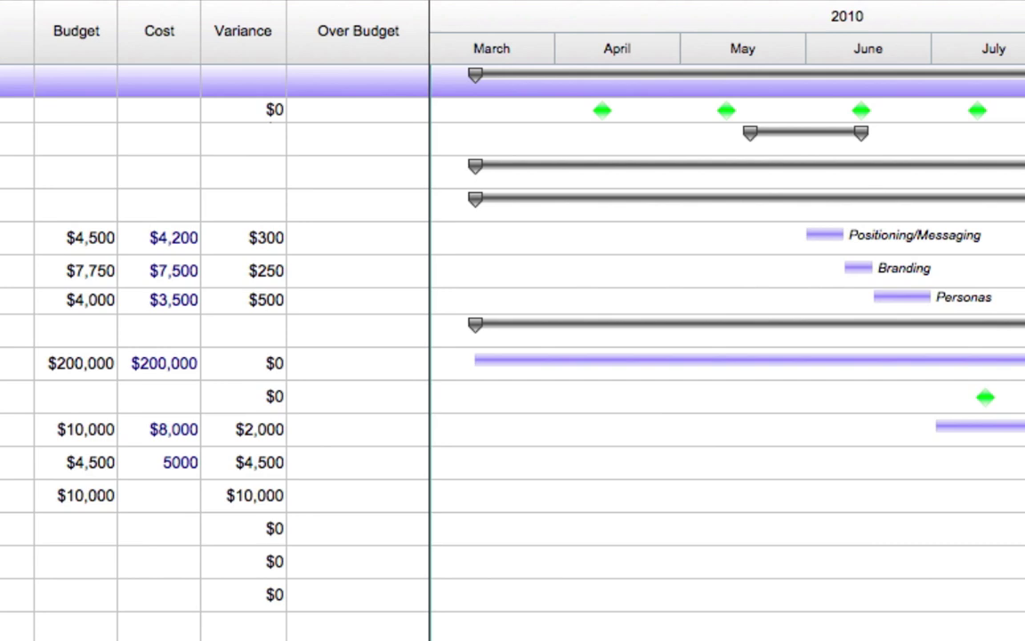
key("Return")
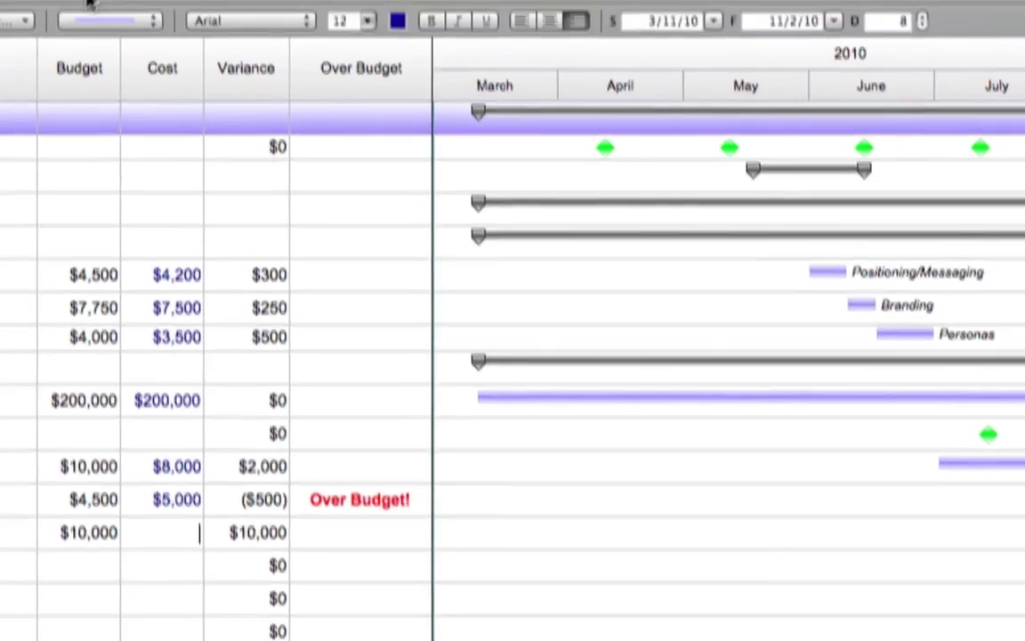
- Apply the Cost Summaries Layout to the Product_Launch schedule
left_click(68, 54)
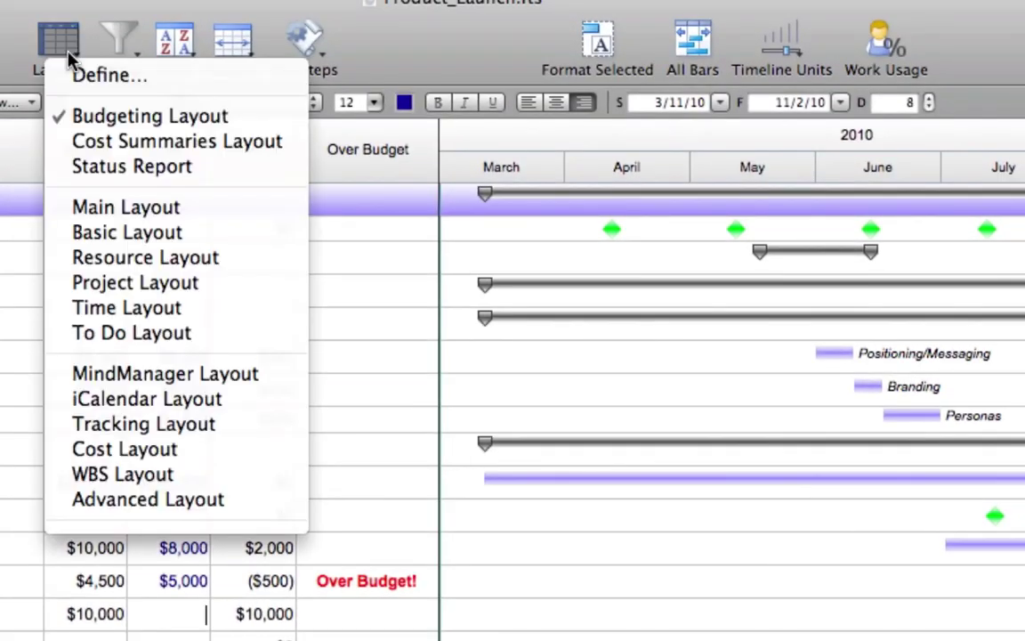
left_click(179, 144)
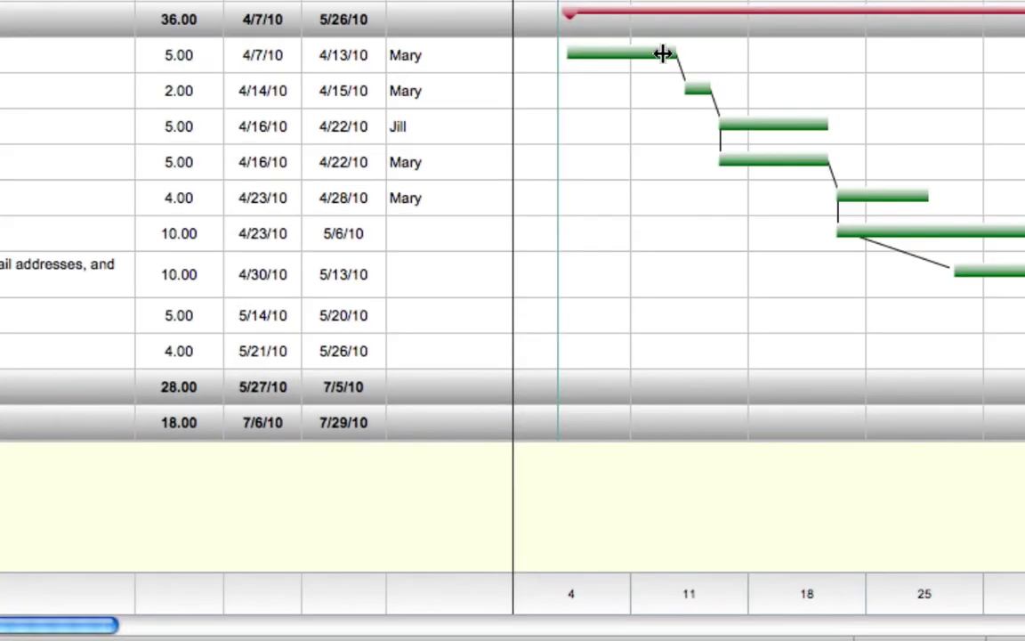
- Show the resource usage graphs for the Confirm the number of attendees and Book Venue activities
left_click(663, 53)
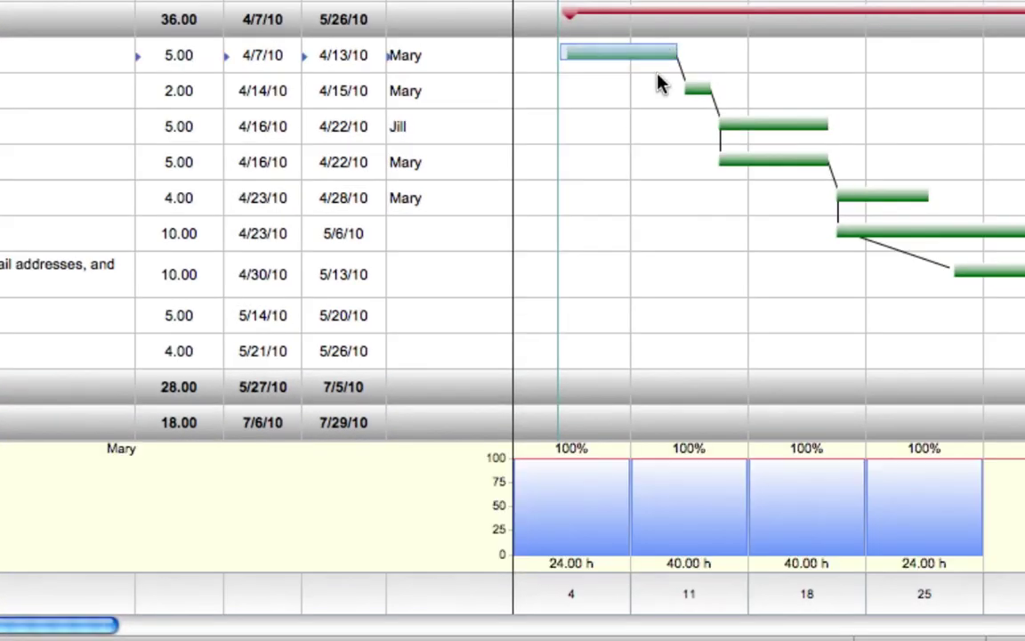
left_click(737, 126)
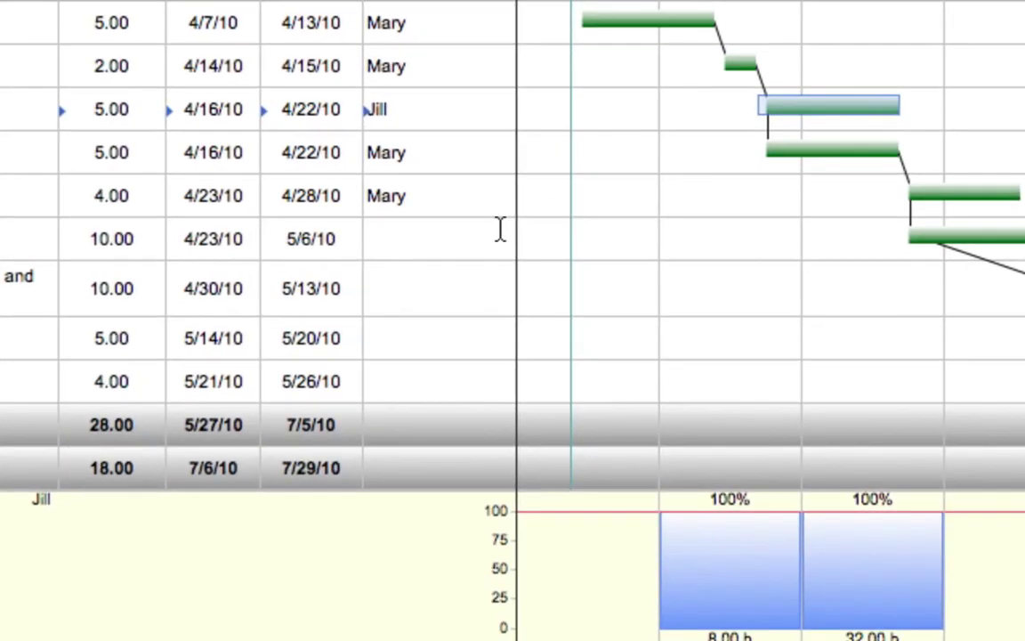
- Assign the third listed person to the Book keynote Speaker activity and show the usage graph for its bar
left_click(501, 229)
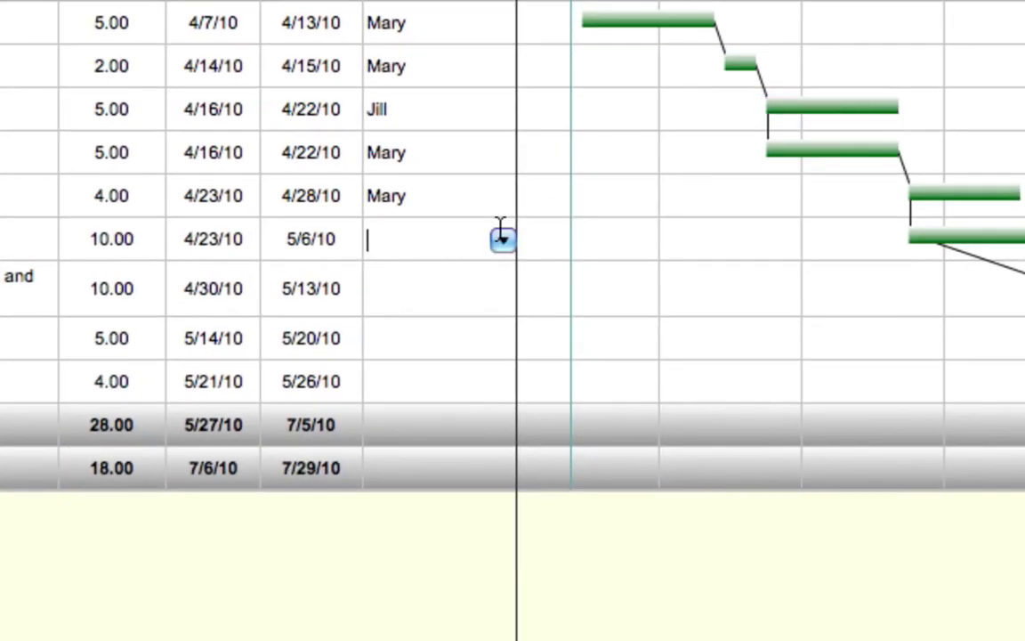
left_click(502, 241)
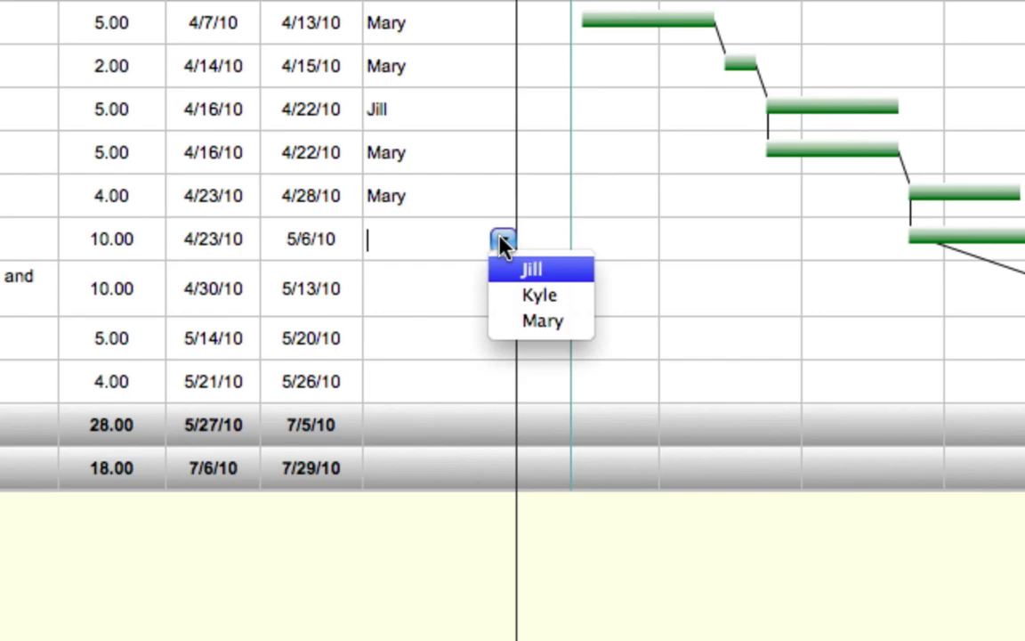
left_click(576, 330)
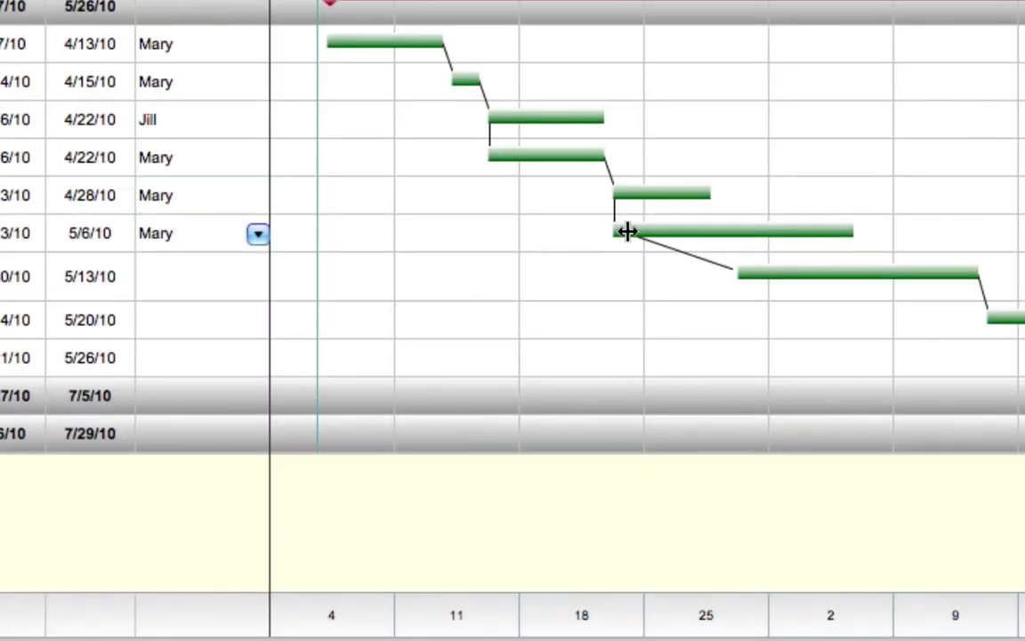
left_click(642, 230)
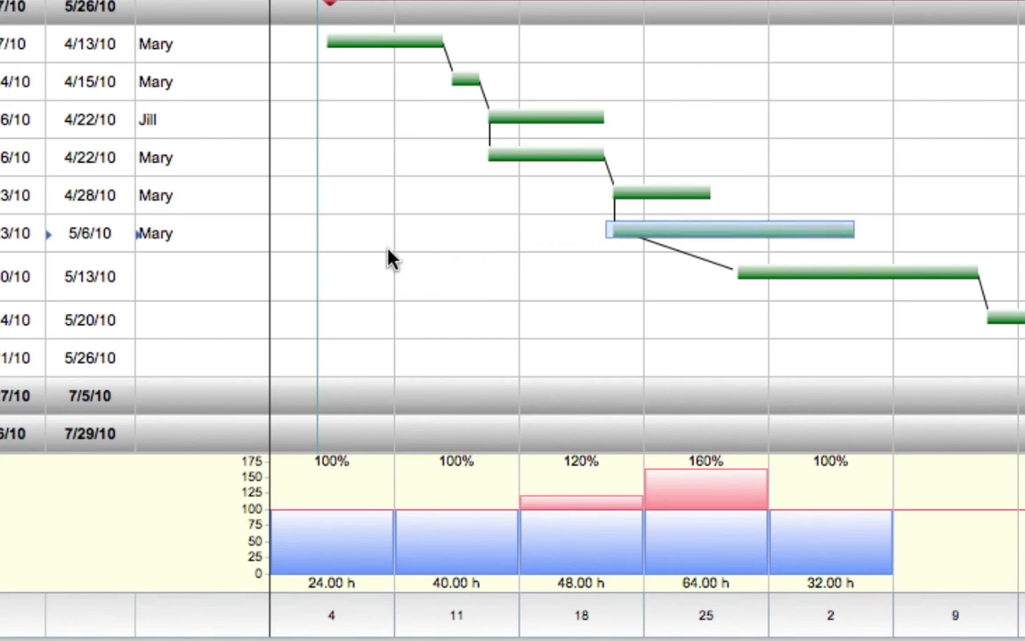
- Assign the first and second listed people to the activity for collecting participants' phone numbers and addresses, and show their usage graphs
left_click(257, 268)
left_click(259, 274)
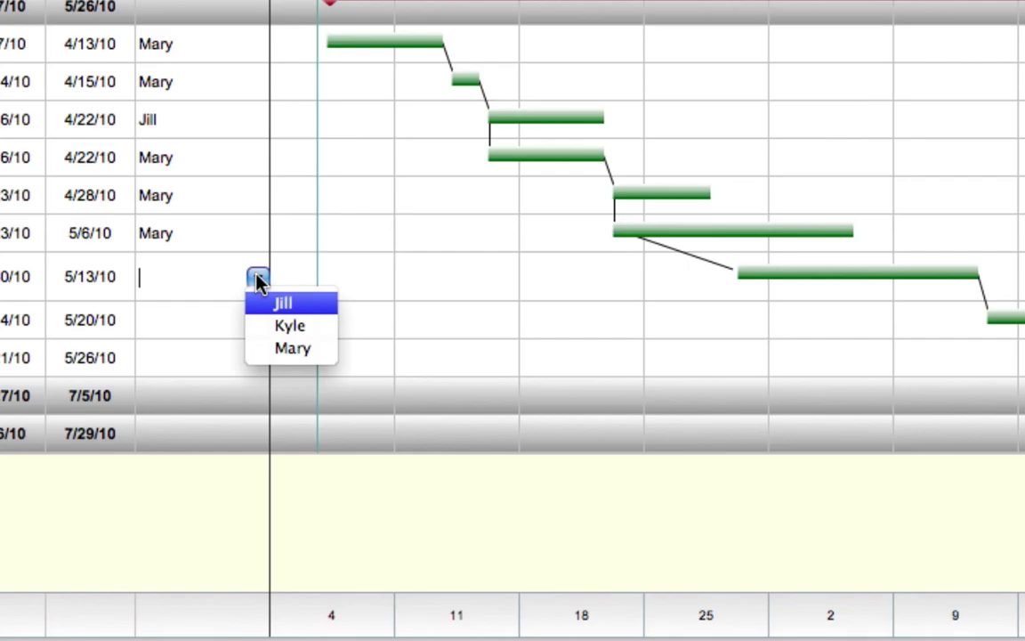
left_click(288, 325)
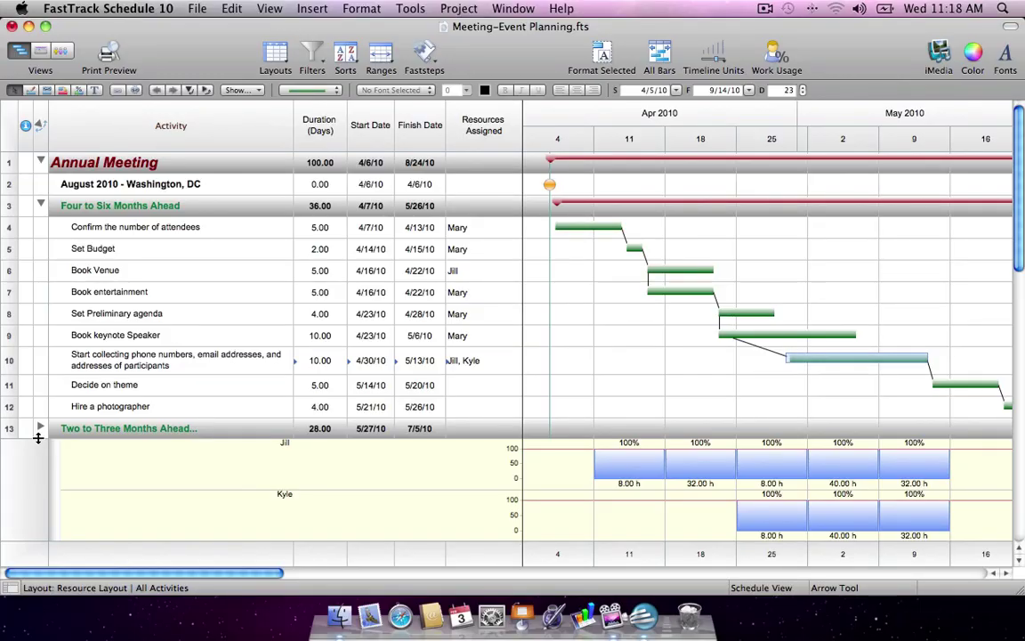
- Select the Decide on theme row, turn off Show Resources by Selection and examine the overallocated resource's usage graph
left_click(8, 385)
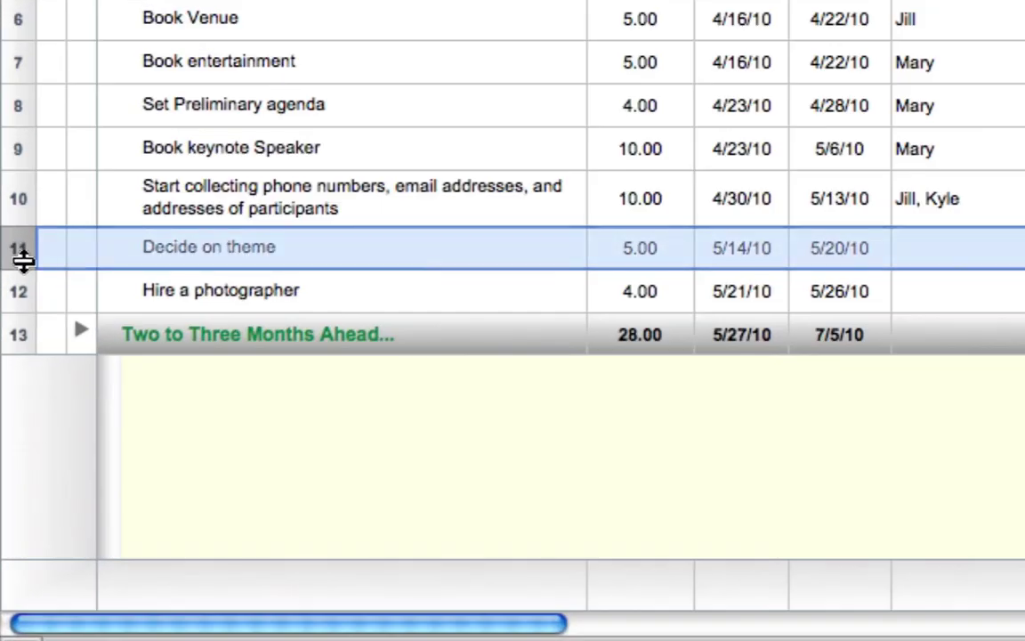
right_click(60, 407)
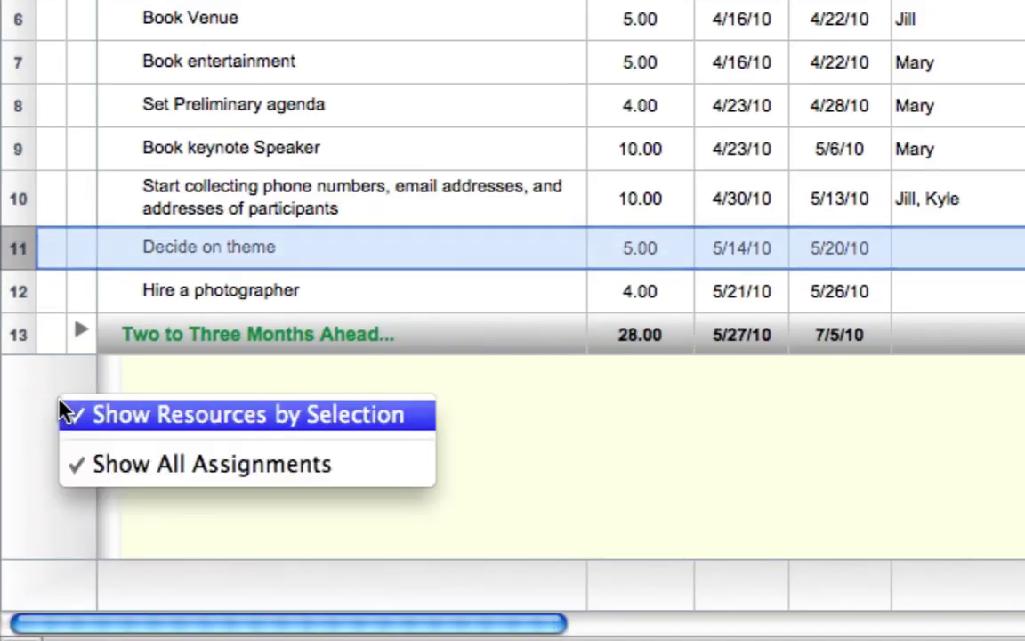
left_click(245, 424)
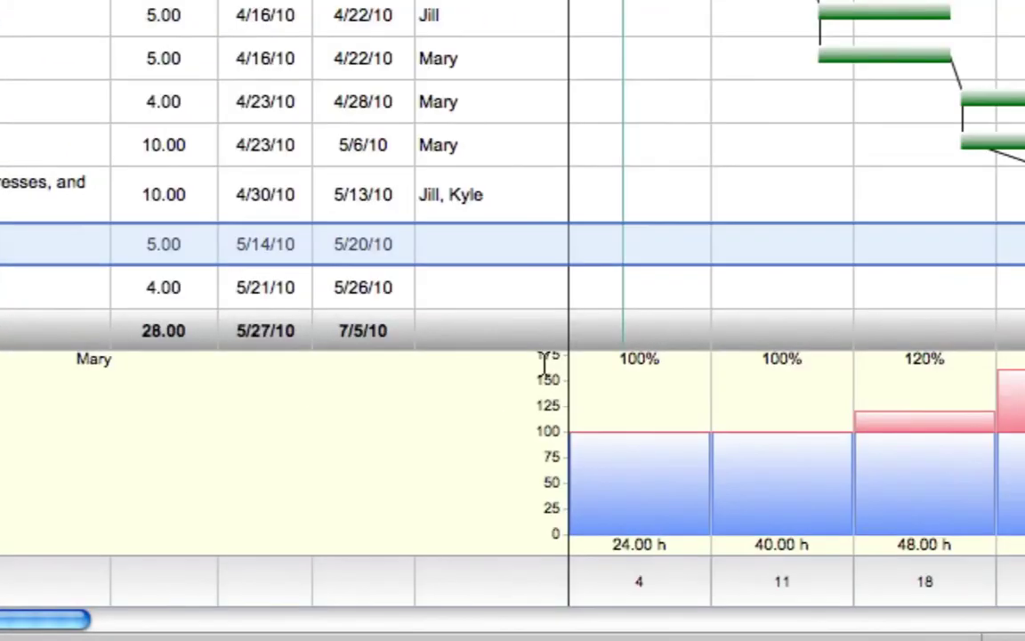
left_click(1006, 367)
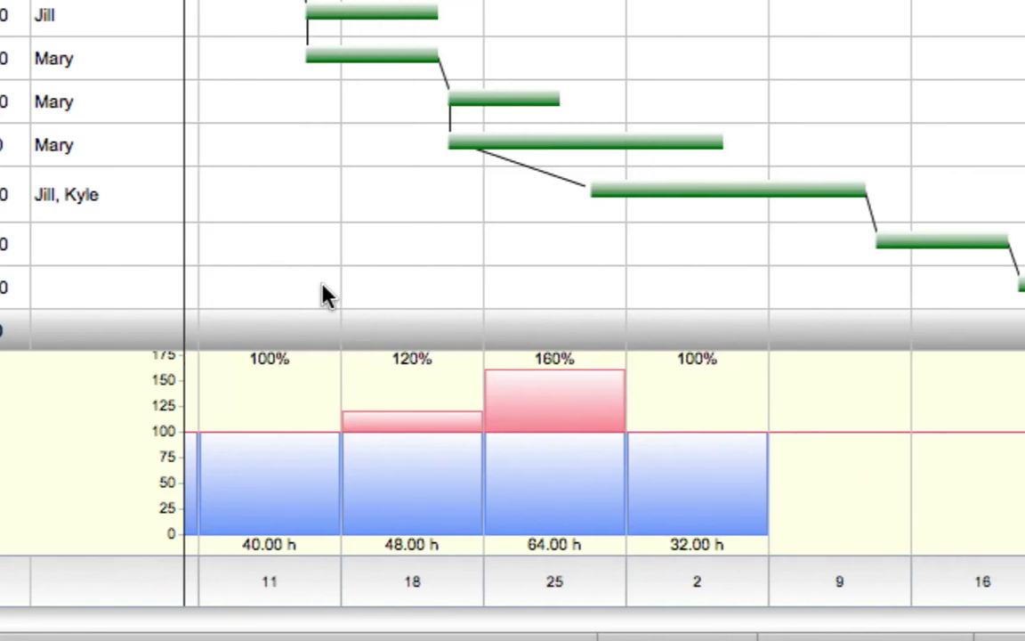
- Assign the third listed person to the Decide on theme activity
left_click(172, 242)
left_click(171, 245)
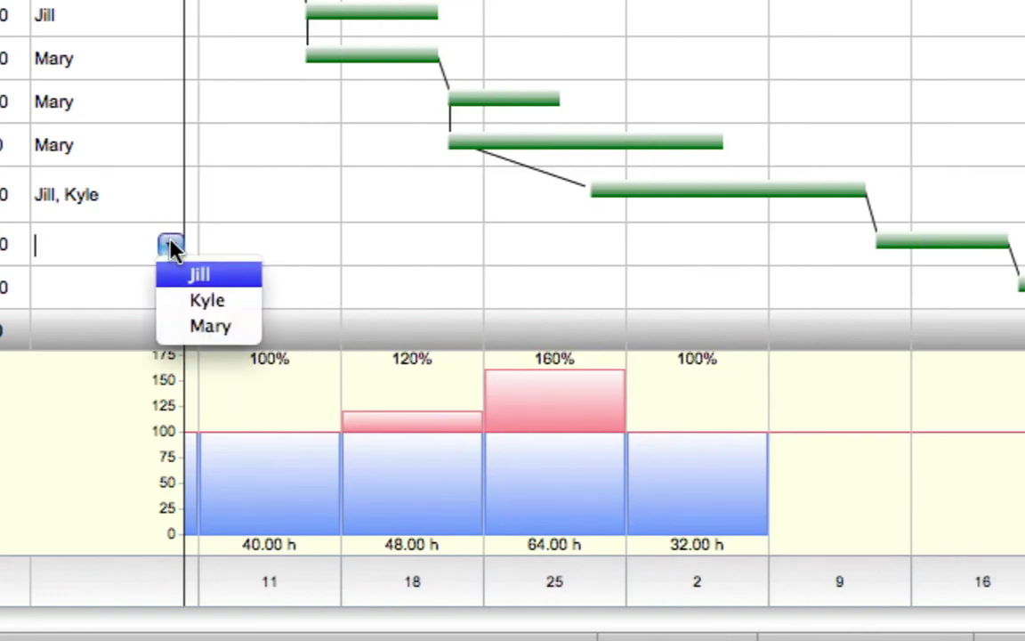
left_click(221, 327)
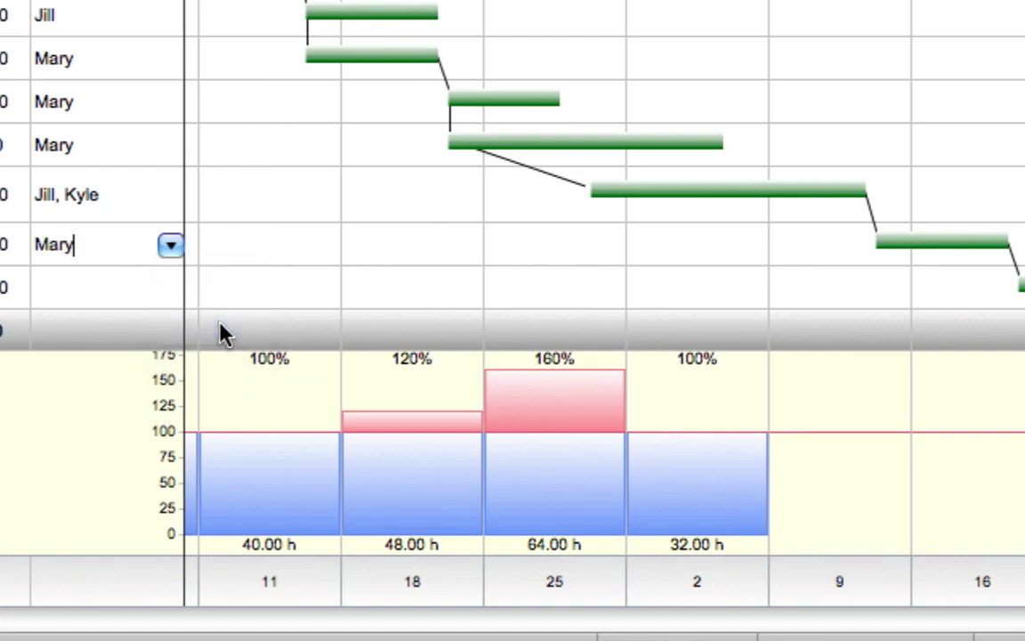
left_click(370, 284)
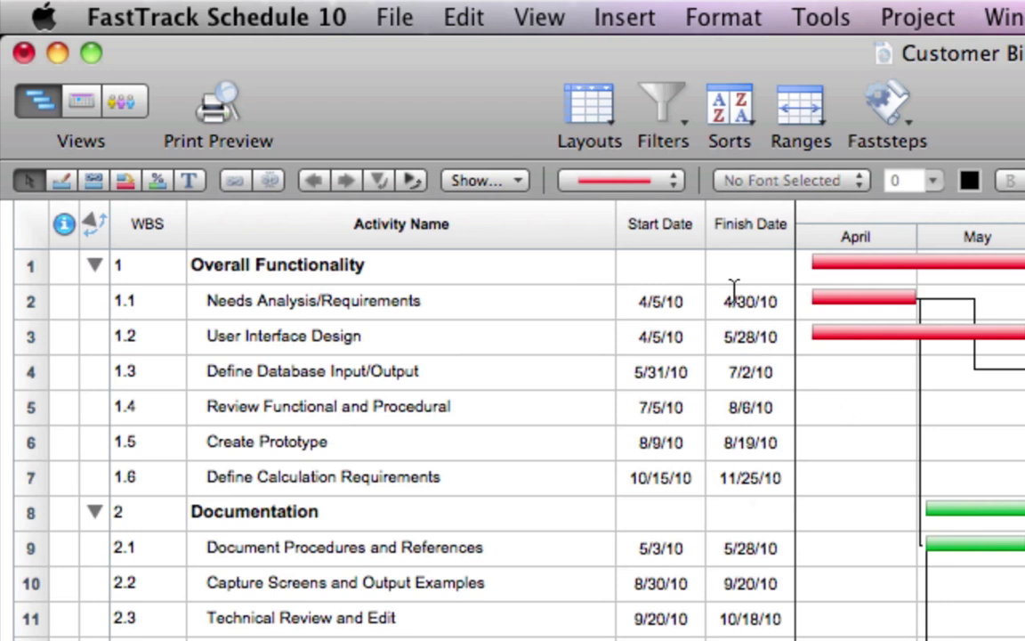
- Change the Overall Functionality bars in the Customer Billing System schedule to the purple bar style and open the Getting Started window
left_click(672, 181)
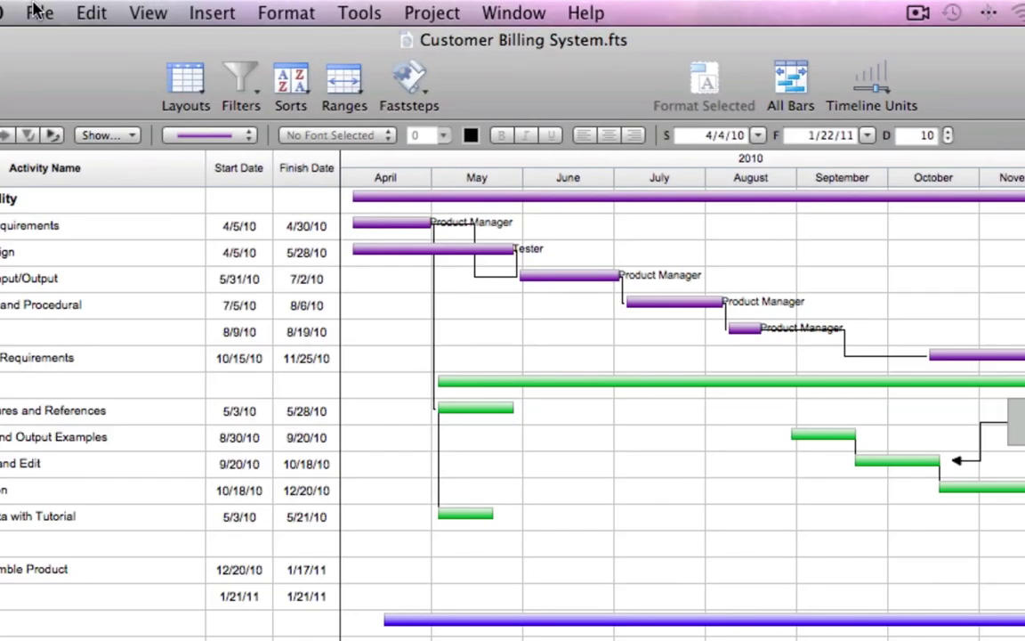
left_click(197, 9)
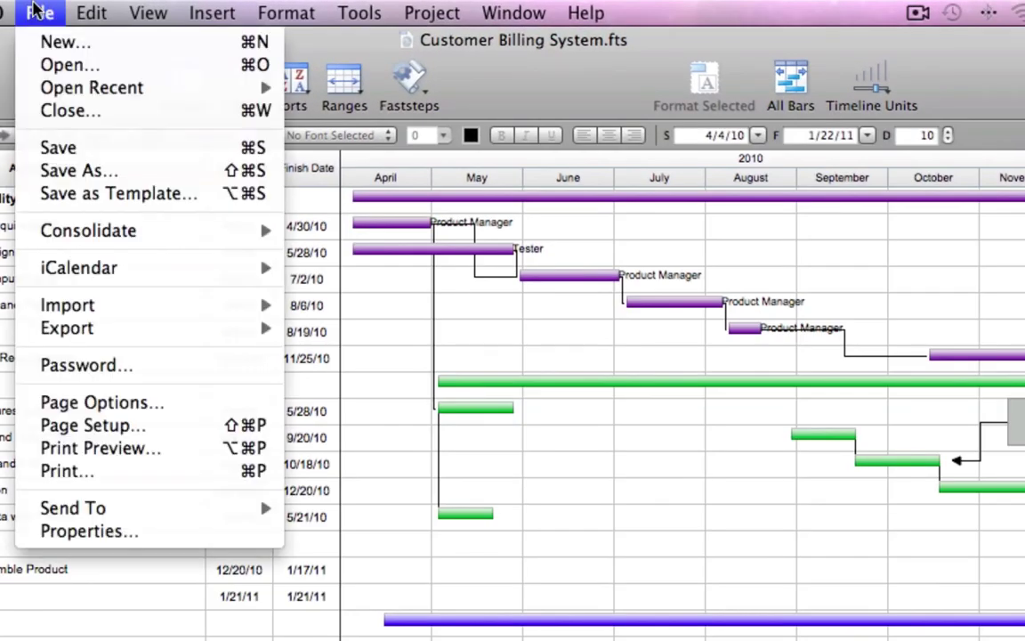
left_click(21, 41)
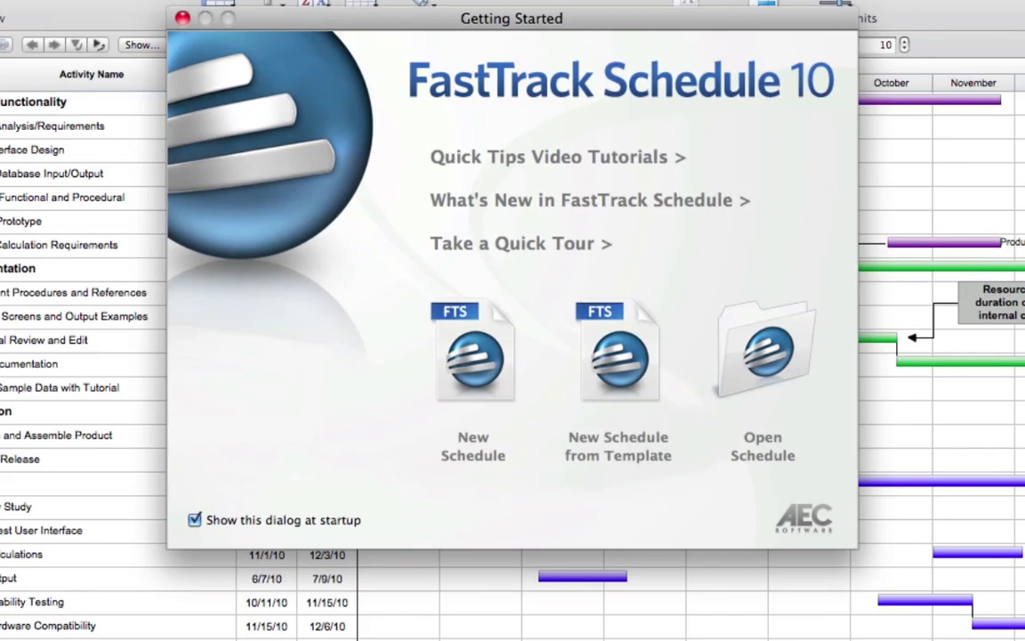
- Create a schedule from the 200 More Bar Styles template with Keep Everything, and browse its bar styles
left_click(599, 352)
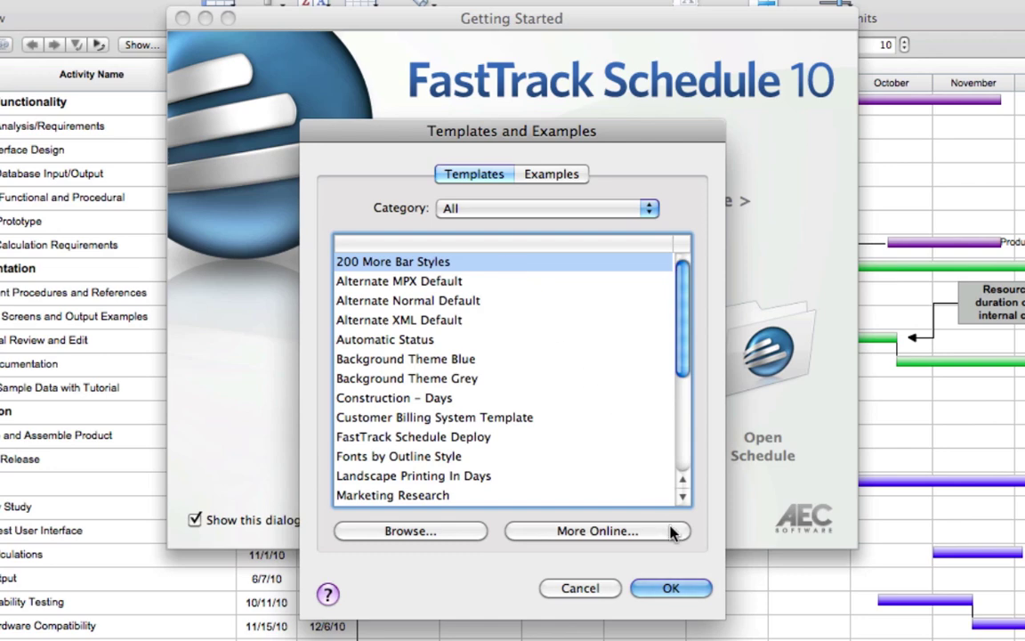
left_click(687, 589)
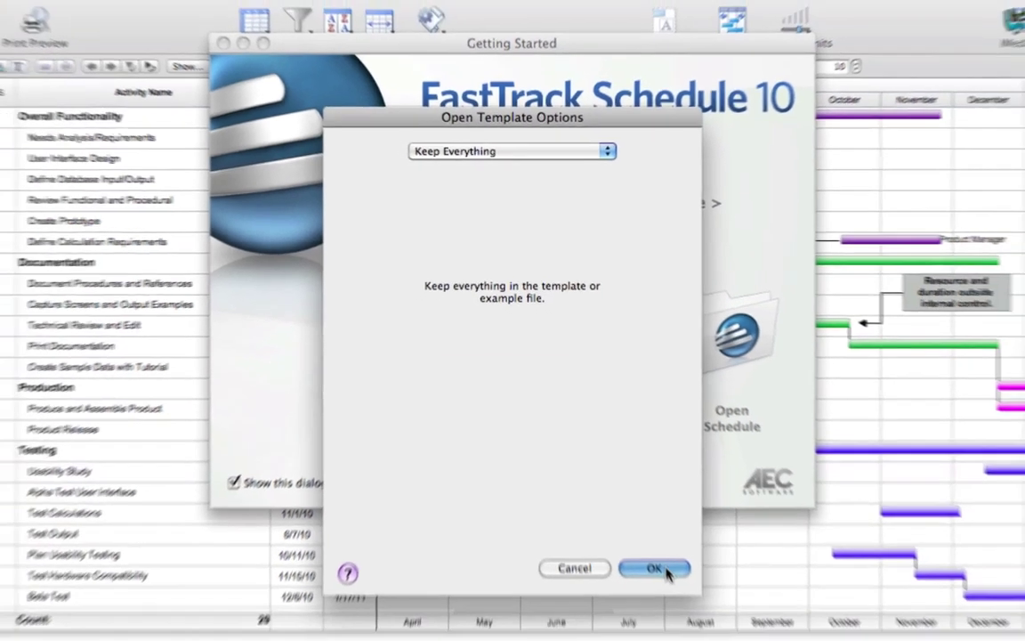
left_click(687, 619)
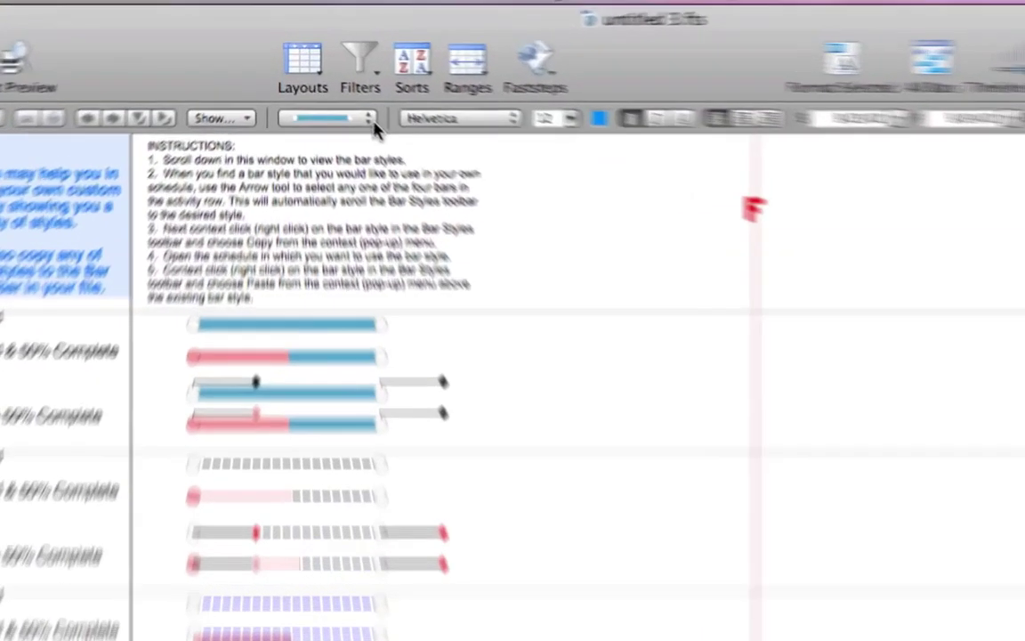
left_click(338, 90)
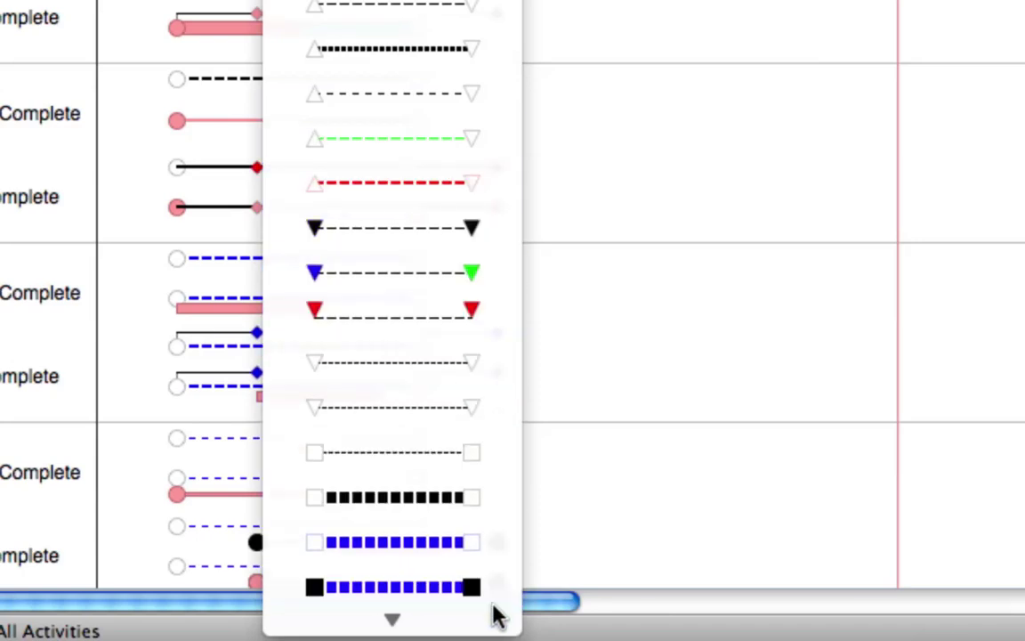
mouse_move(496, 616)
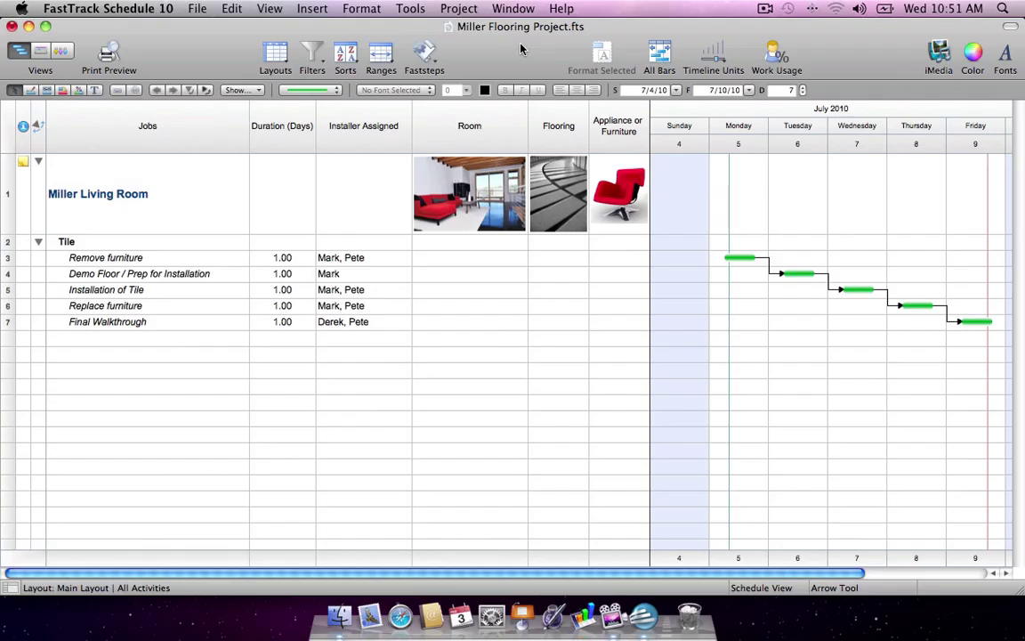
- Switch to Stevens Flooring Project.fts and create a new schedule from the Flooring Projects (master file) template
left_click(514, 8)
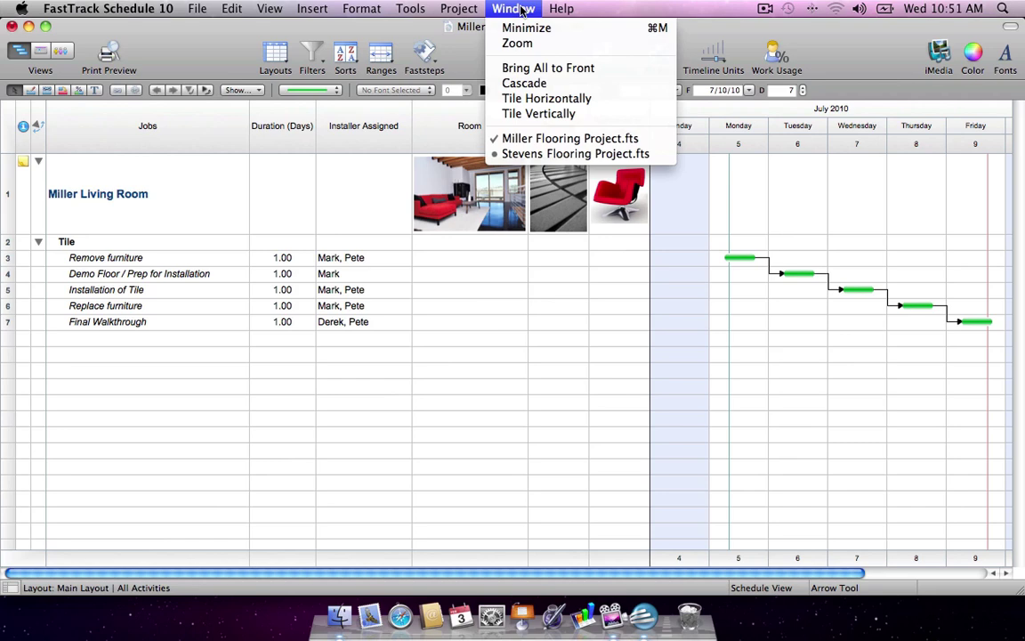
left_click(632, 155)
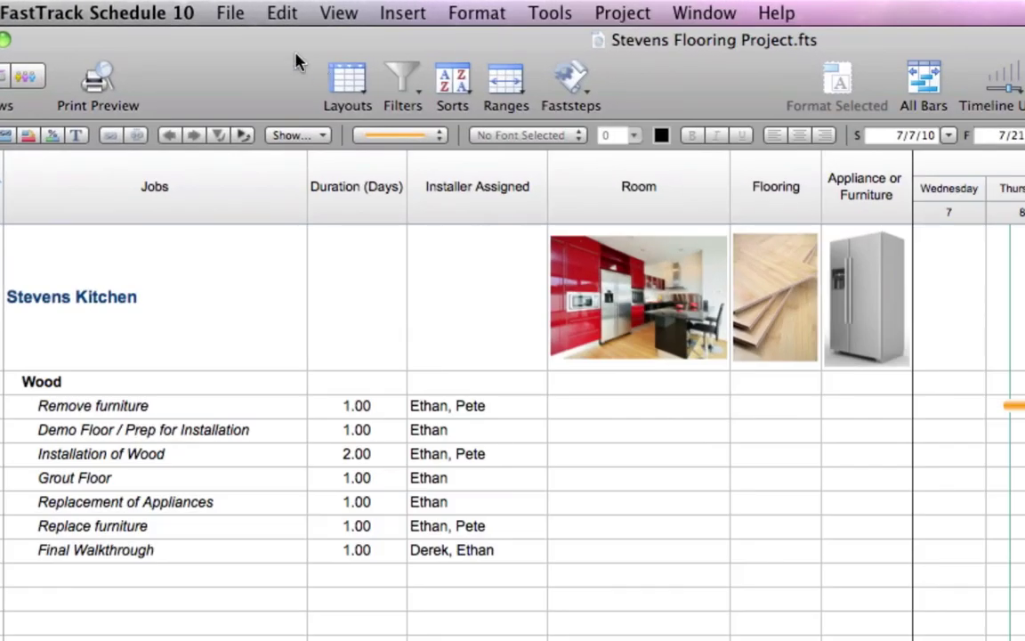
left_click(233, 13)
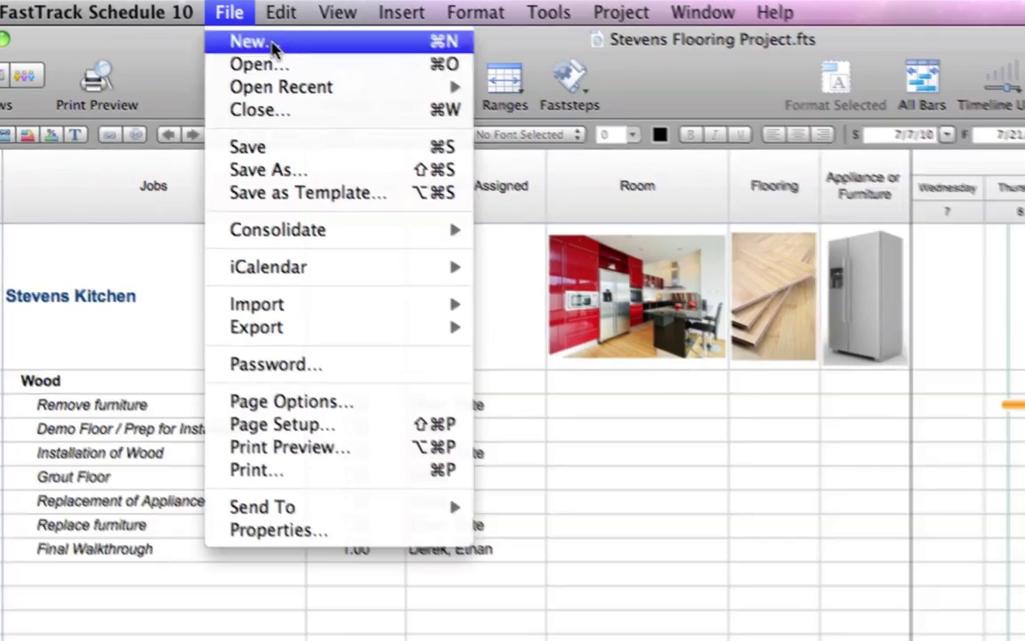
left_click(272, 45)
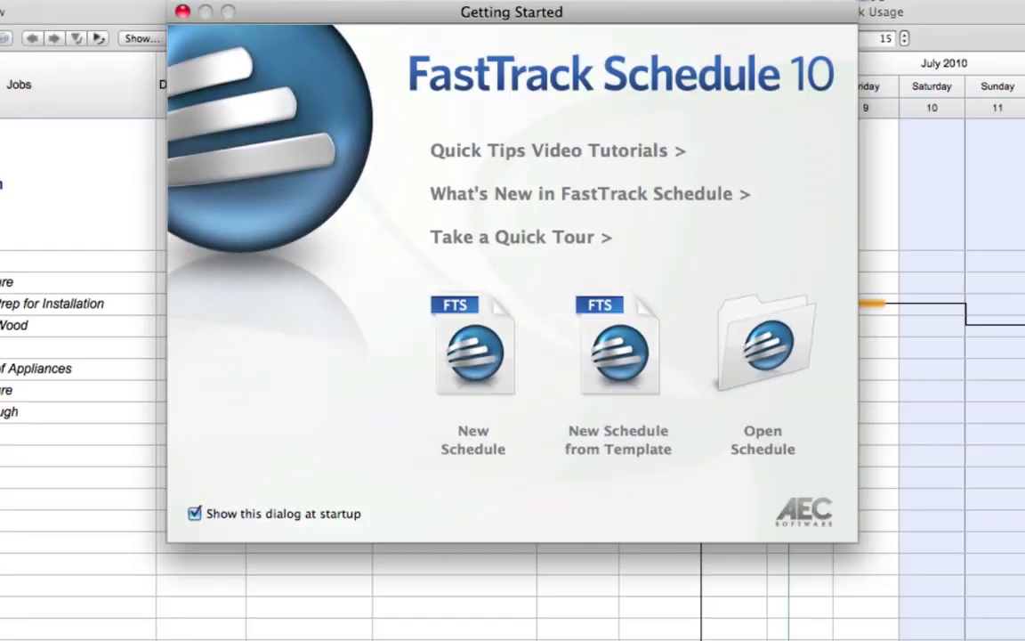
left_click(614, 312)
left_click(525, 451)
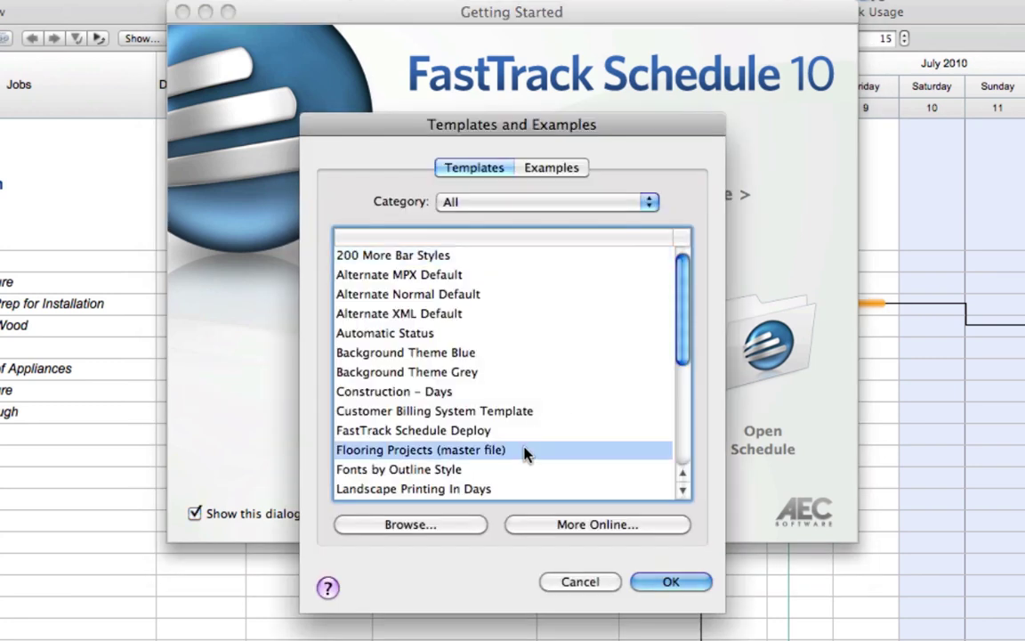
left_click(675, 581)
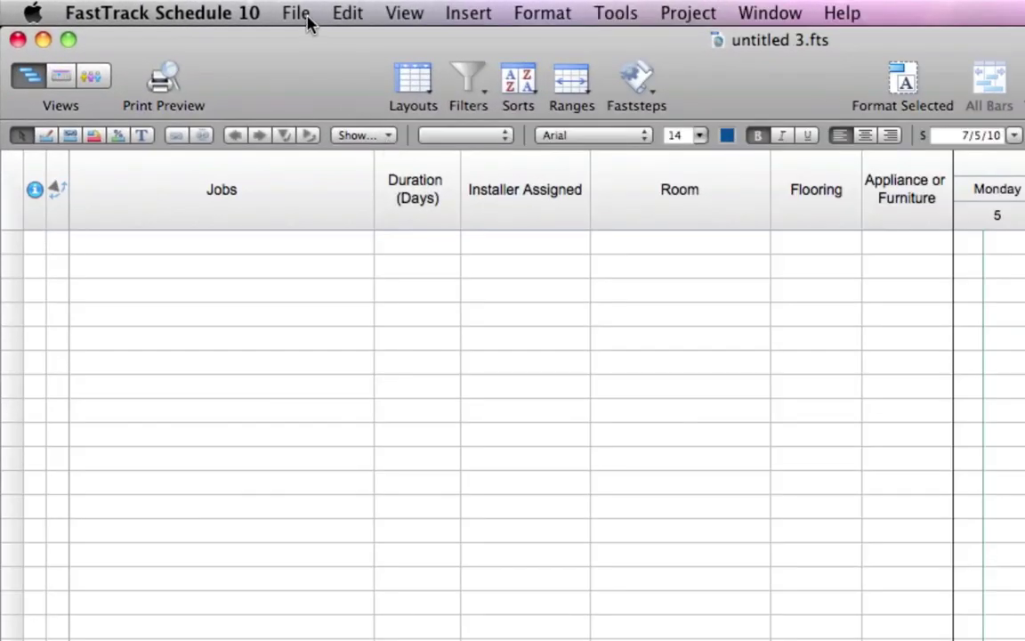
- Define a consolidation in the new master schedule and add Miller Flooring Project.fts to it
left_click(306, 18)
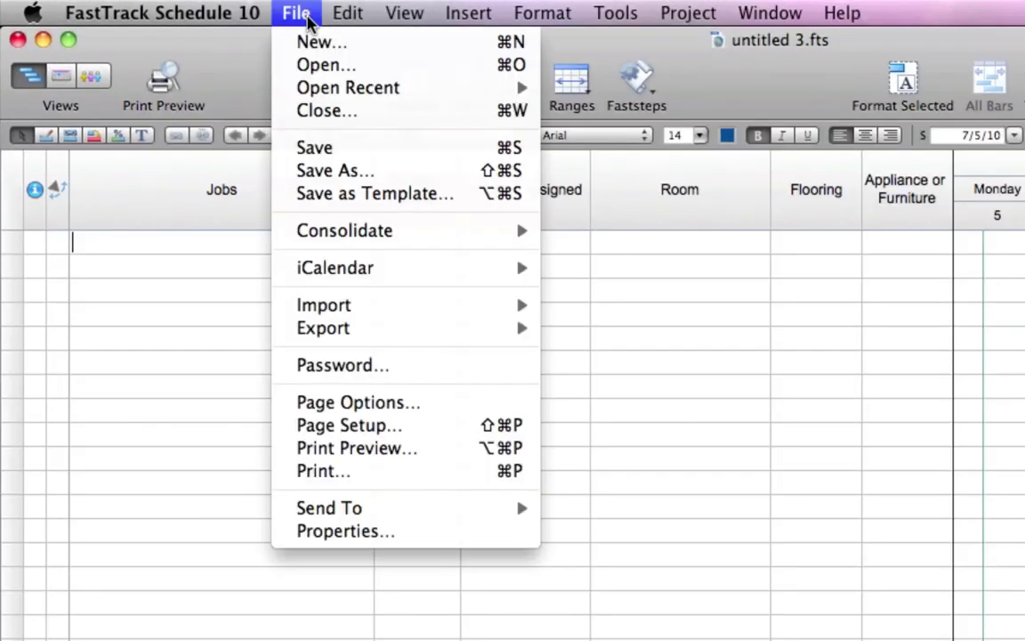
mouse_move(396, 238)
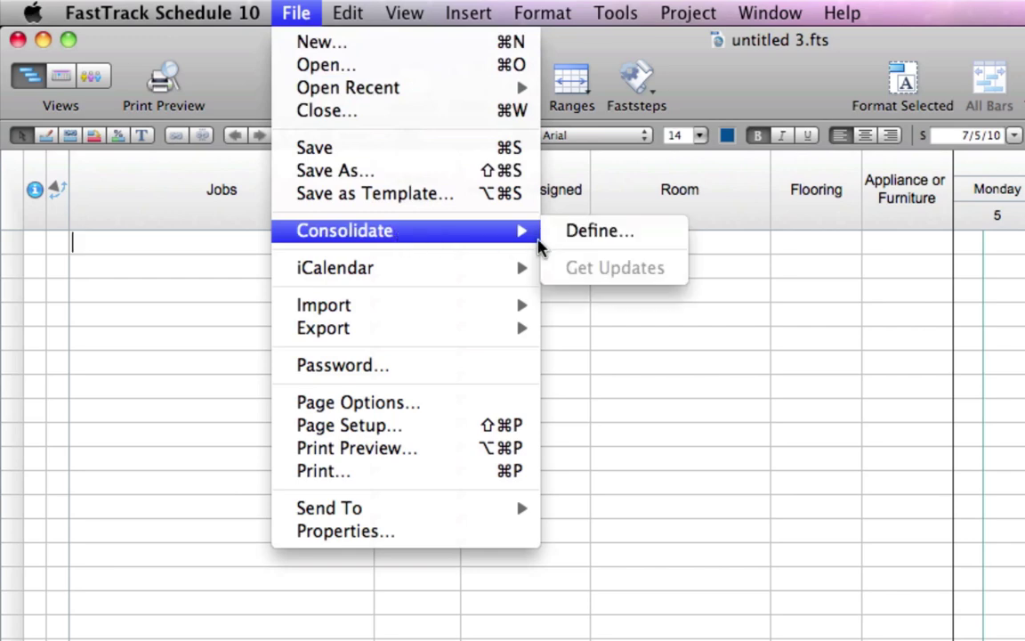
left_click(645, 245)
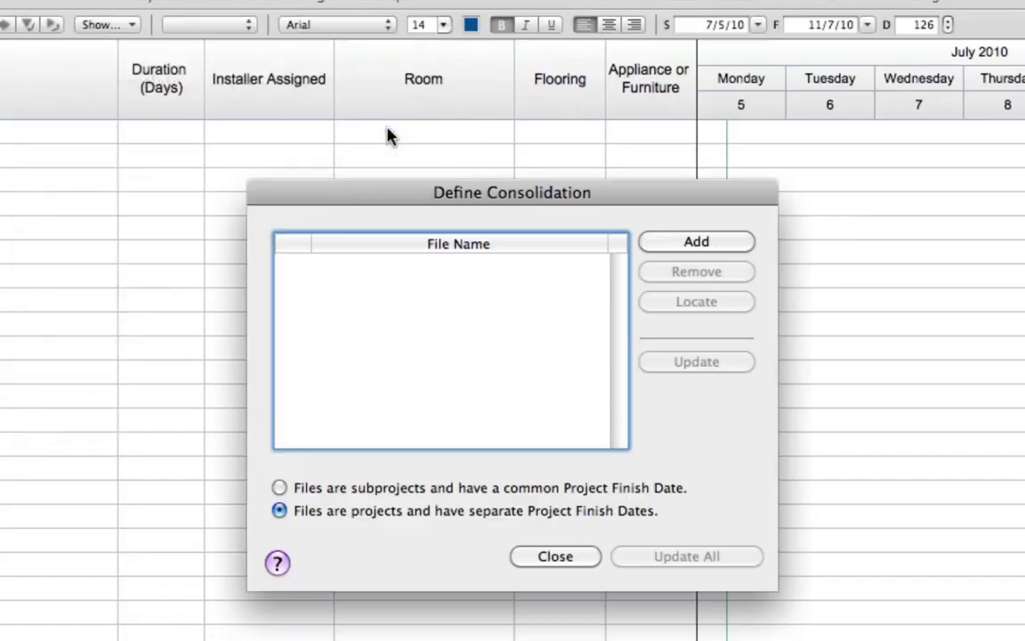
left_click(721, 243)
left_click(712, 173)
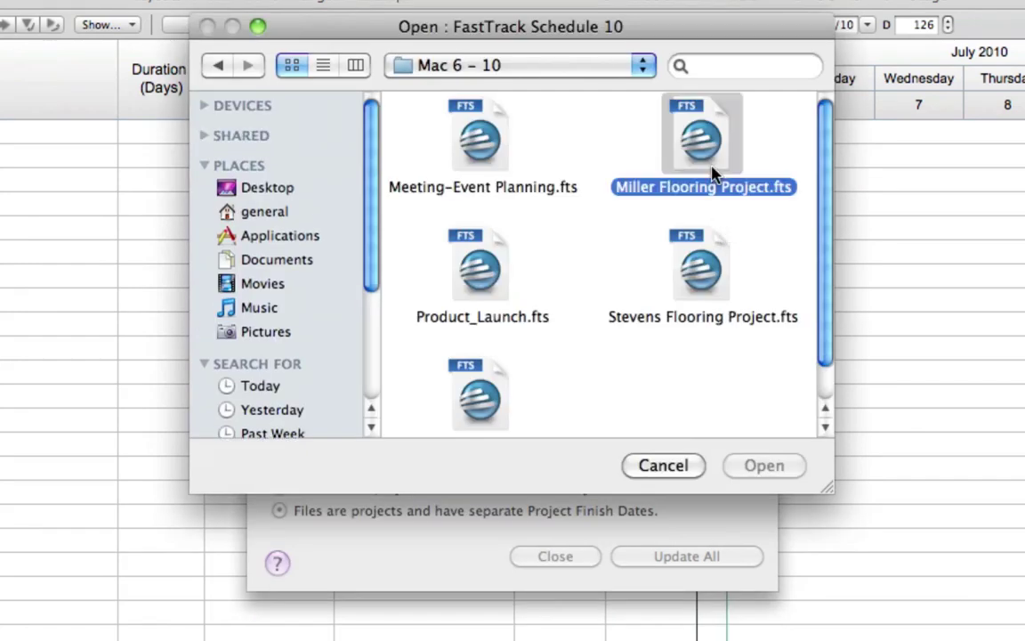
left_click(788, 466)
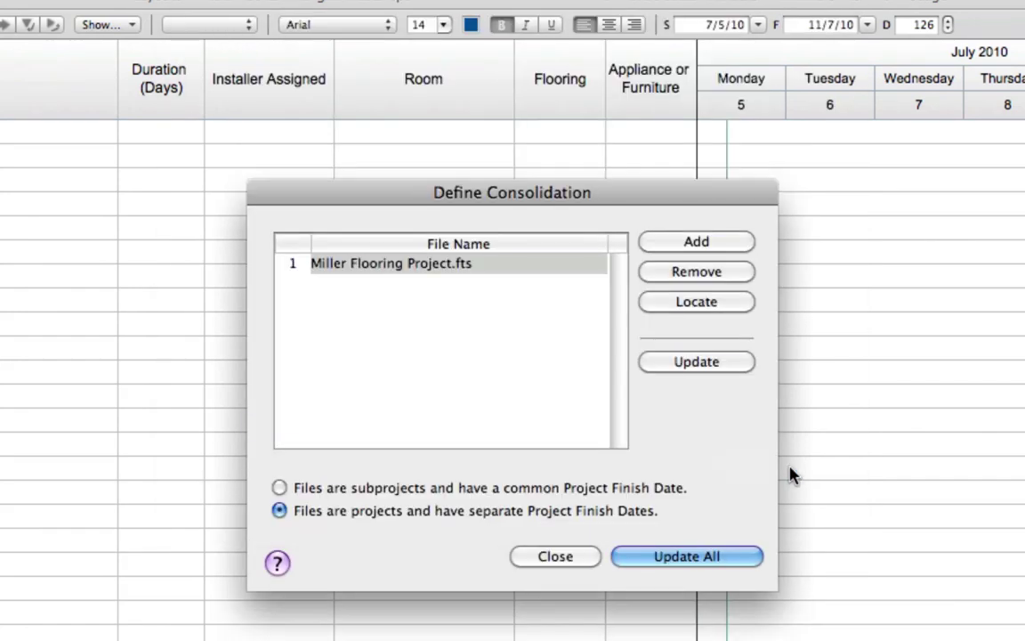
- Add Stevens Flooring Project.fts to the consolidation and update all the consolidated files
left_click(729, 244)
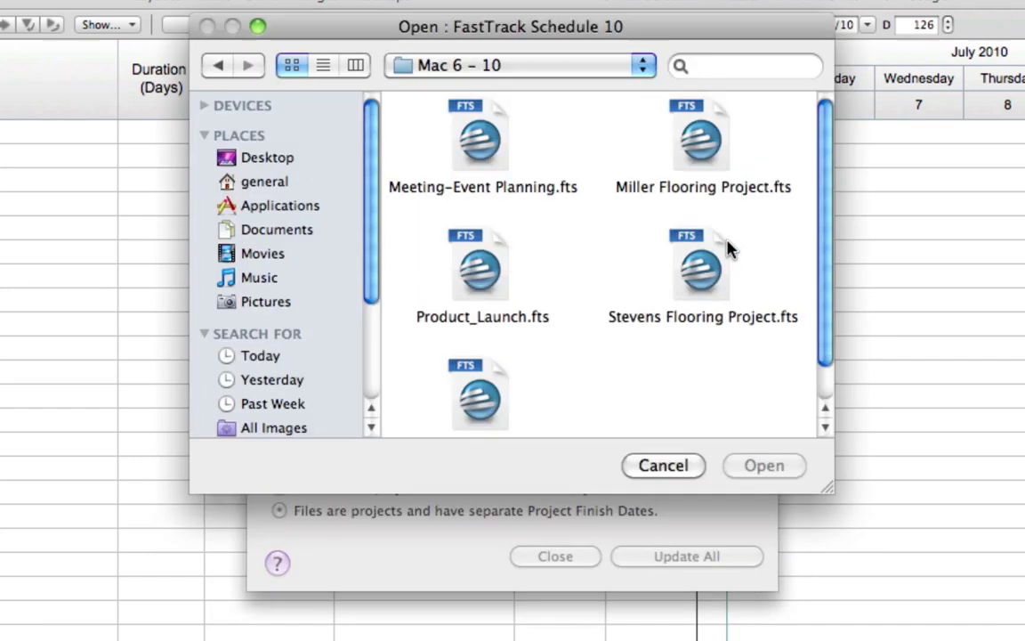
left_click(726, 267)
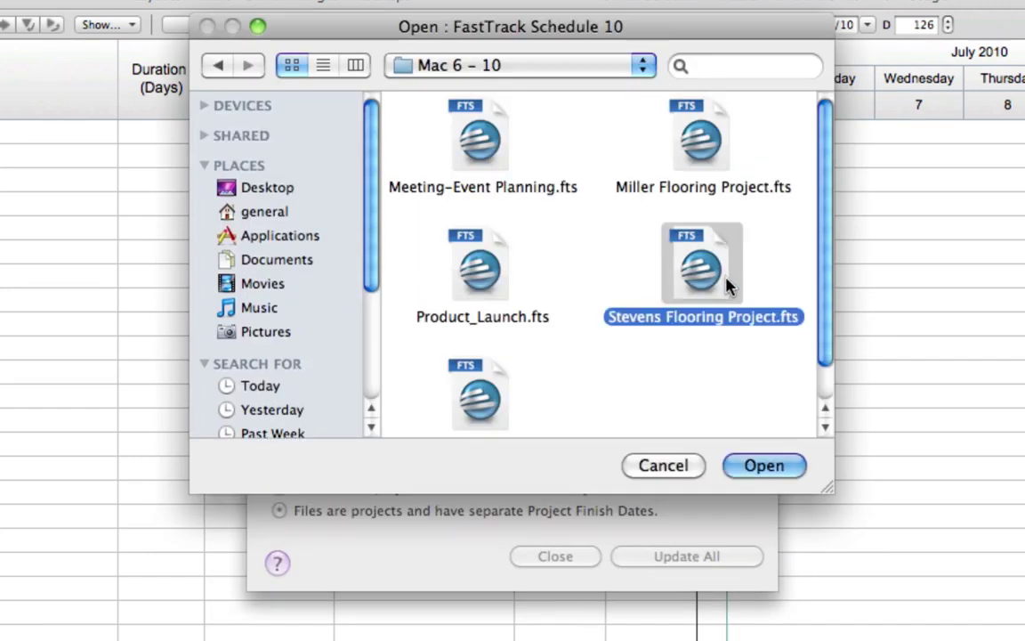
left_click(767, 468)
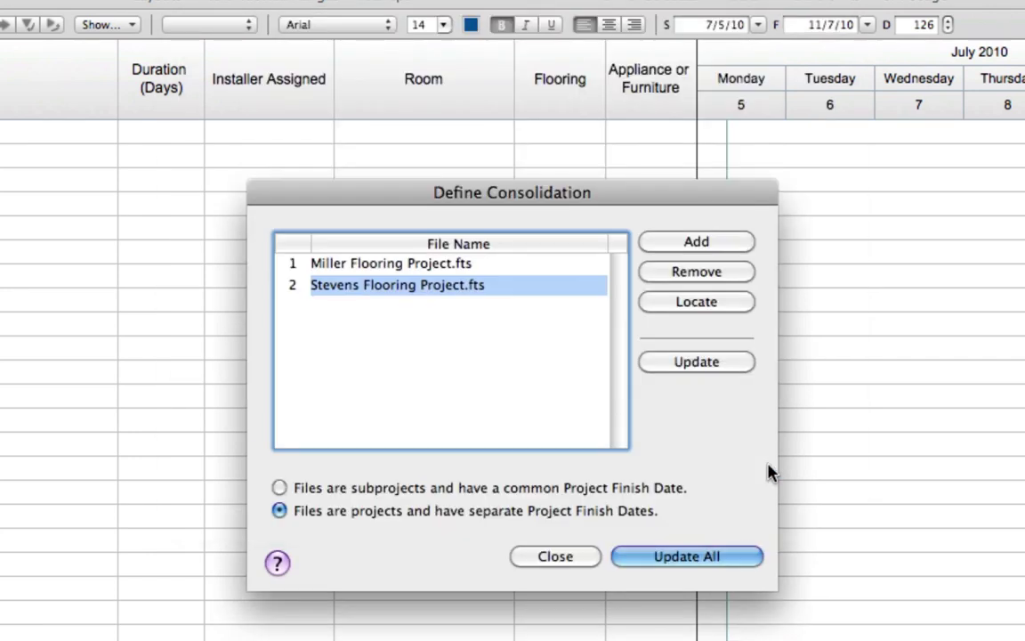
left_click(746, 554)
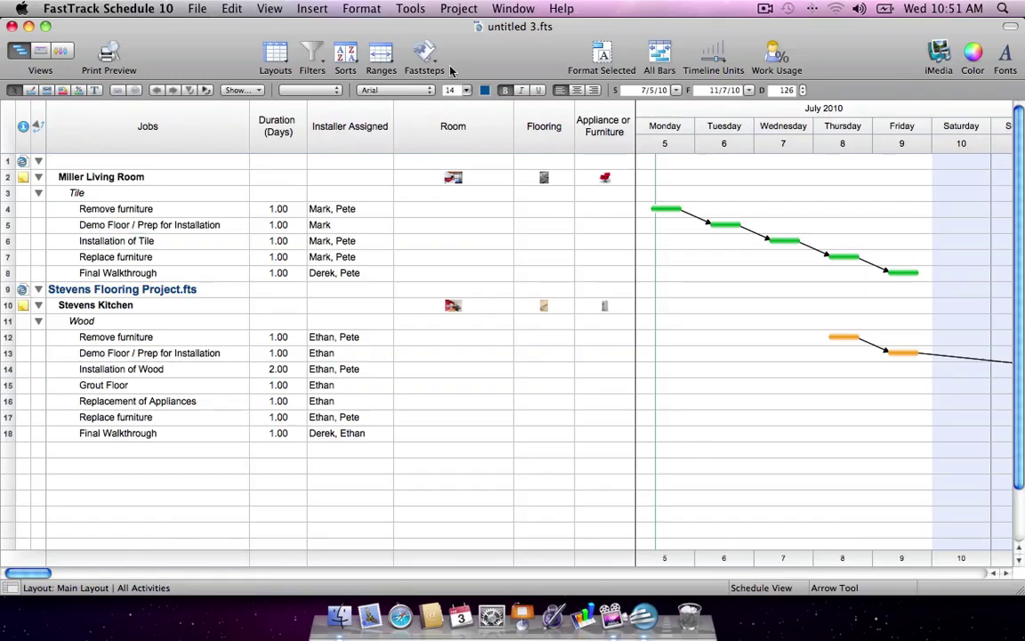
- Autofit the view of the consolidated schedule so the room, flooring and furniture pictures fit their rows
left_click(410, 8)
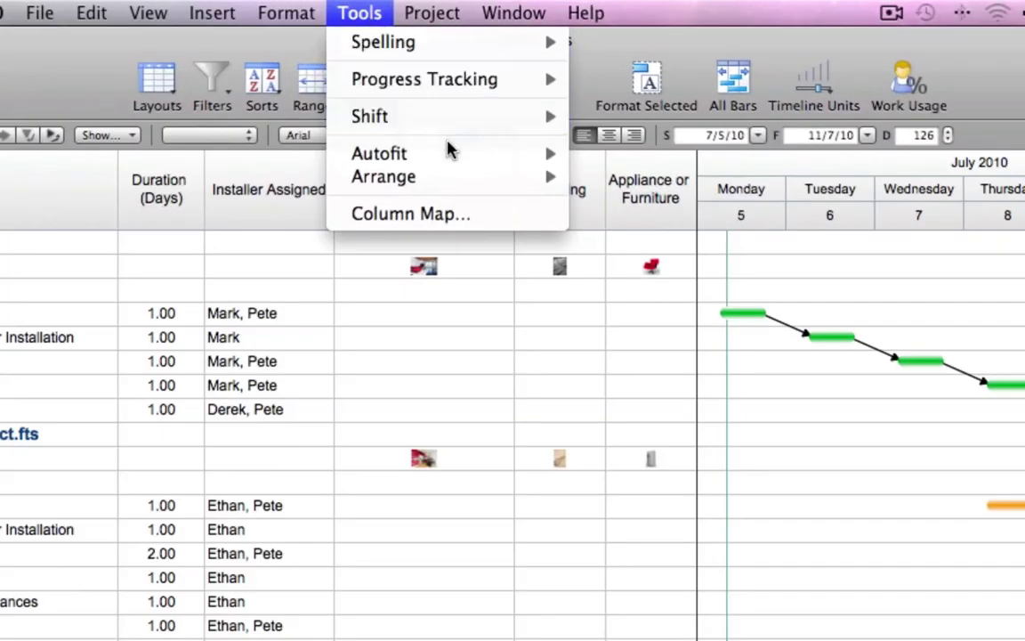
mouse_move(499, 159)
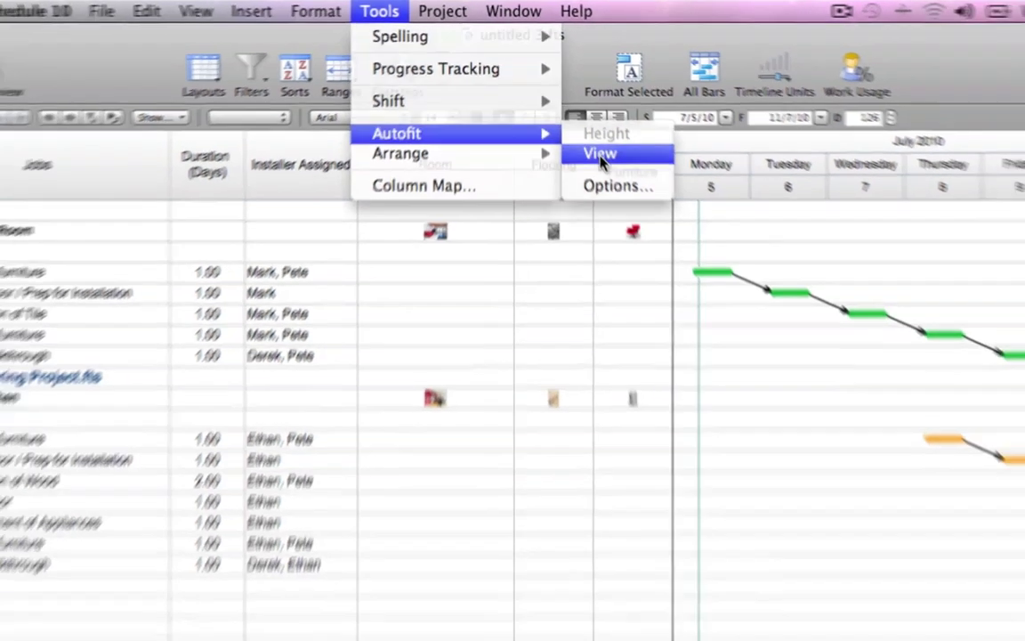
left_click(614, 177)
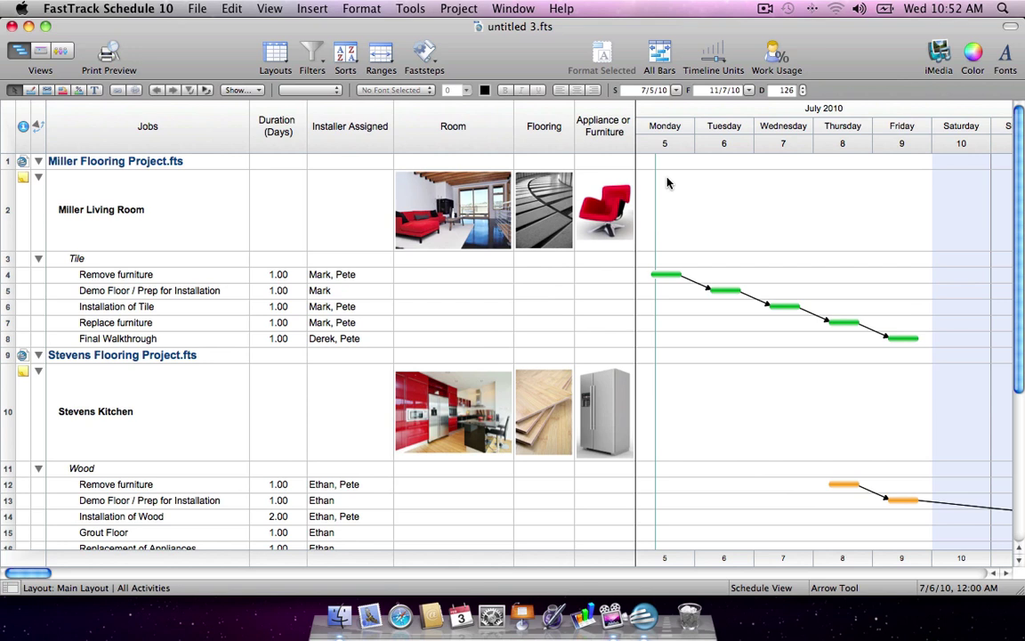
- Examine the consolidated projects in the Calendar View and the installers' work usage graphs in the Resource View
left_click(49, 51)
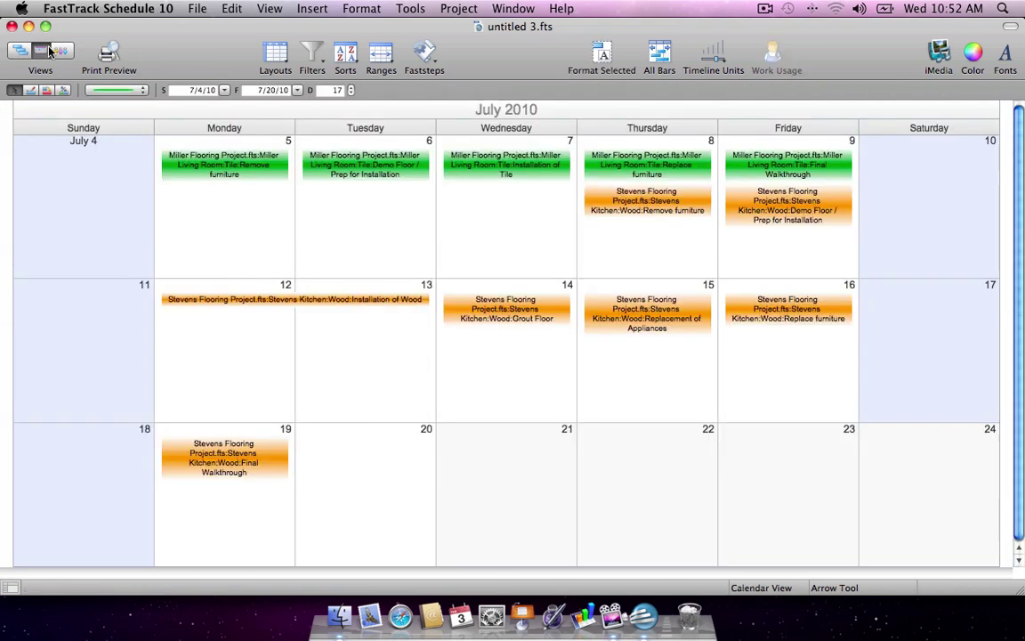
left_click(63, 52)
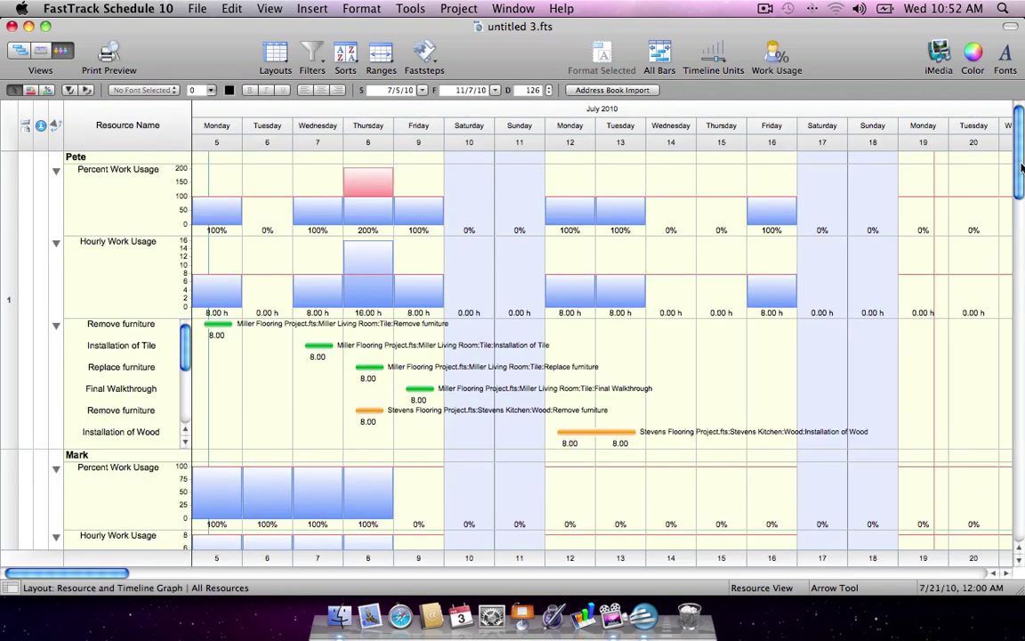
mouse_move(1022, 167)
left_mouse_down()
mouse_move(1023, 327)
mouse_move(1024, 164)
left_mouse_up()
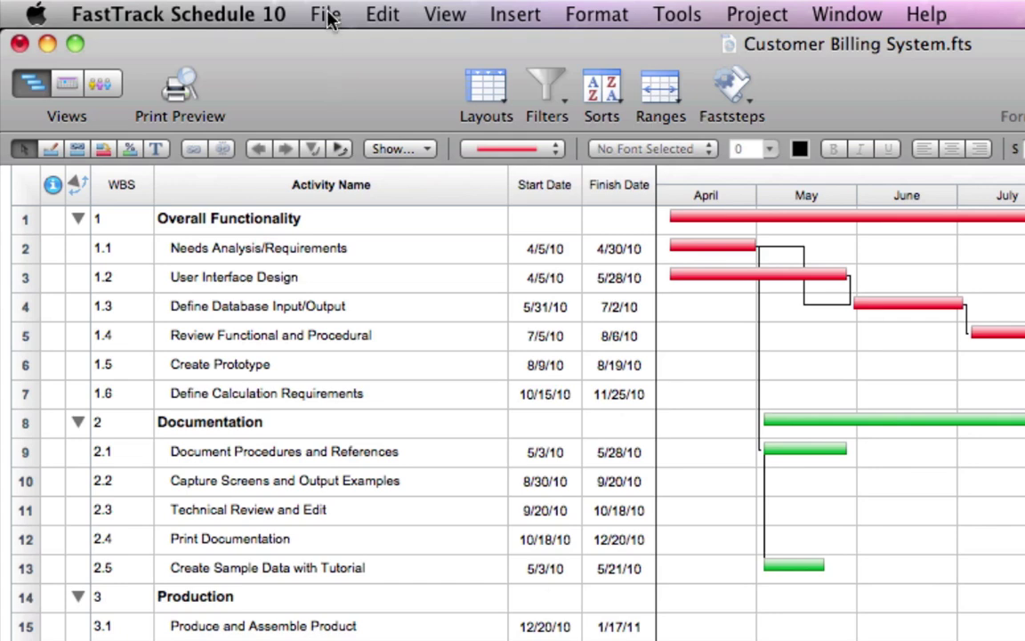
- Open the Microsoft Project file Software Development.mpp from the Mac folder
left_click(330, 20)
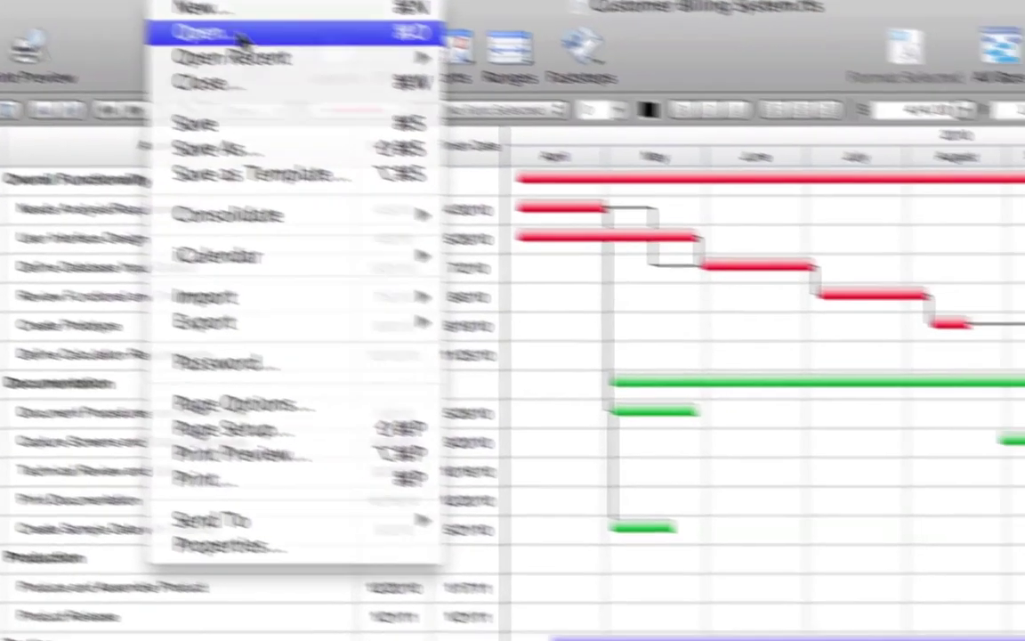
left_click(393, 79)
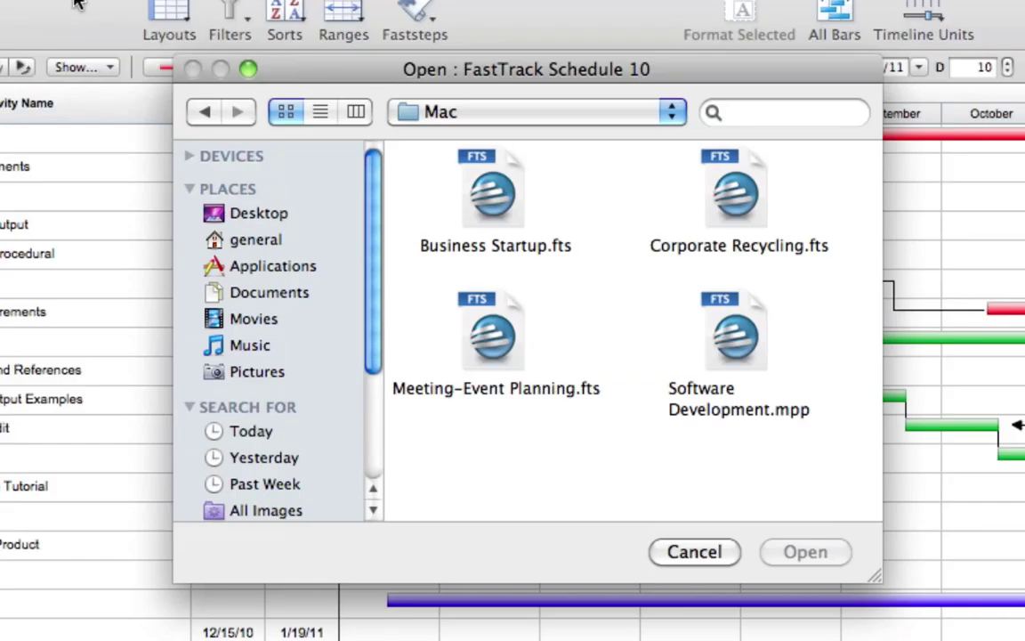
left_click(755, 370)
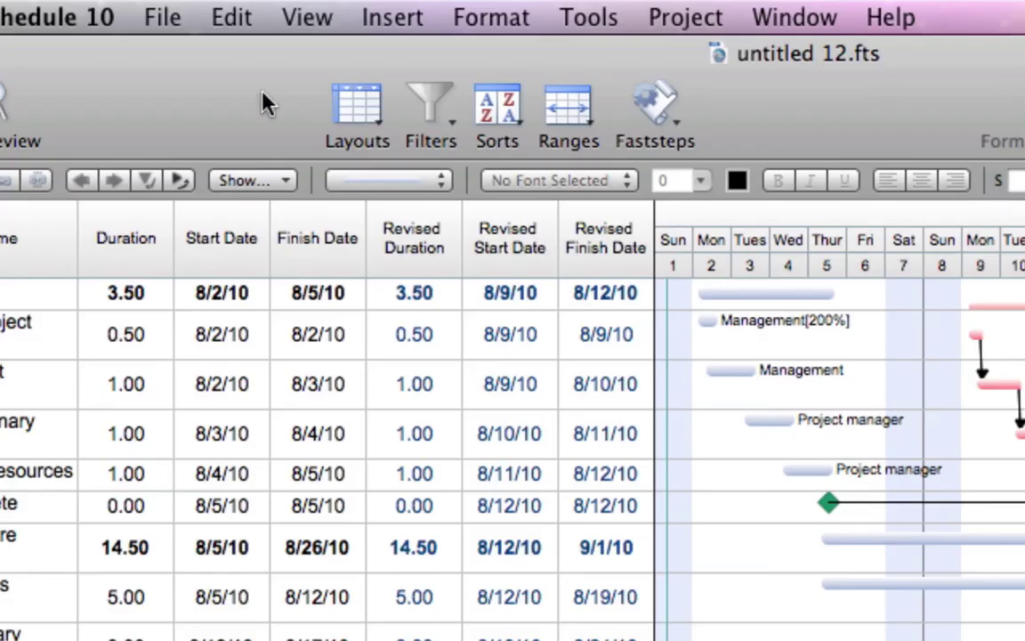
- Show the export formats available for the opened software development schedule
left_click(198, 11)
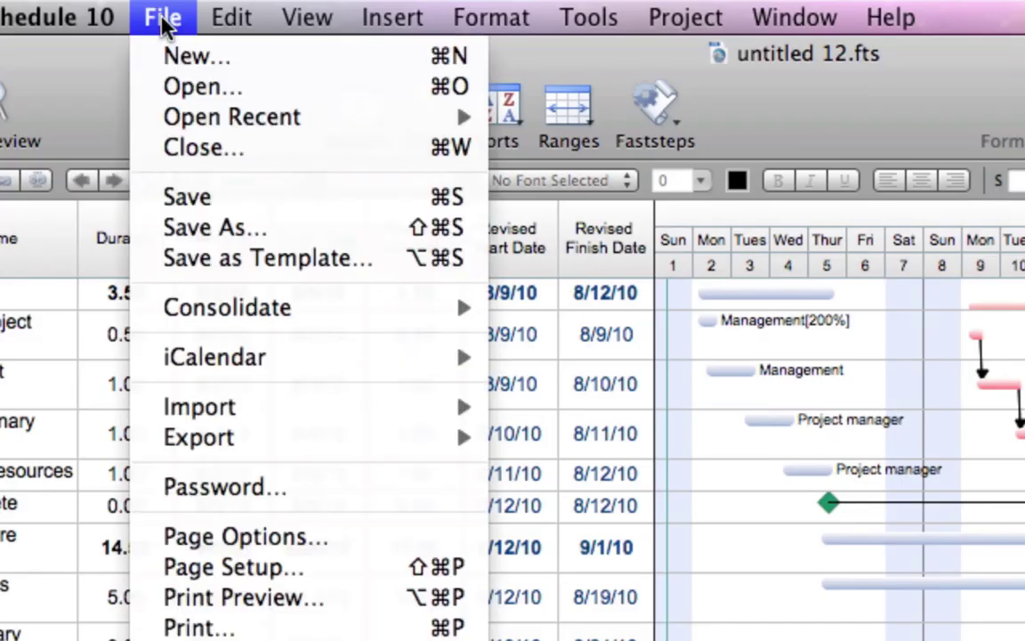
mouse_move(296, 449)
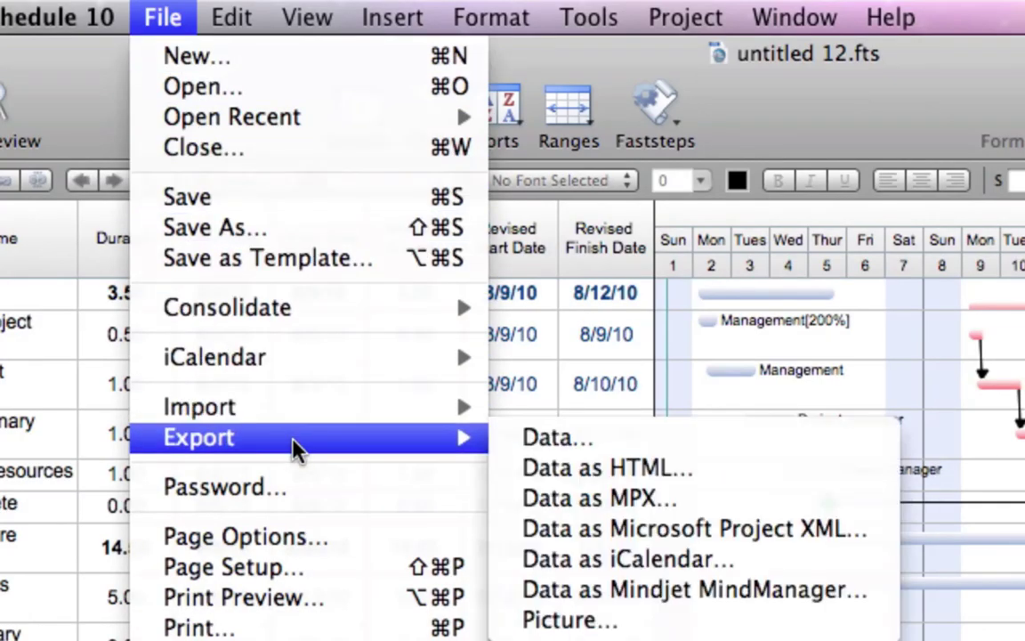